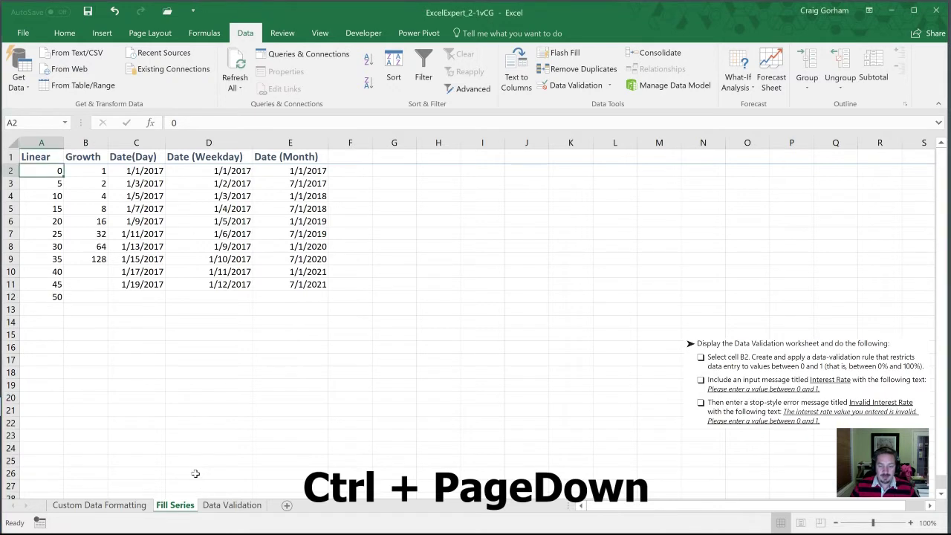
- Switch to the Data Validation sheet and select the interest rate cell B2
{"action": "key", "text": "ctrl+Page_Down"}
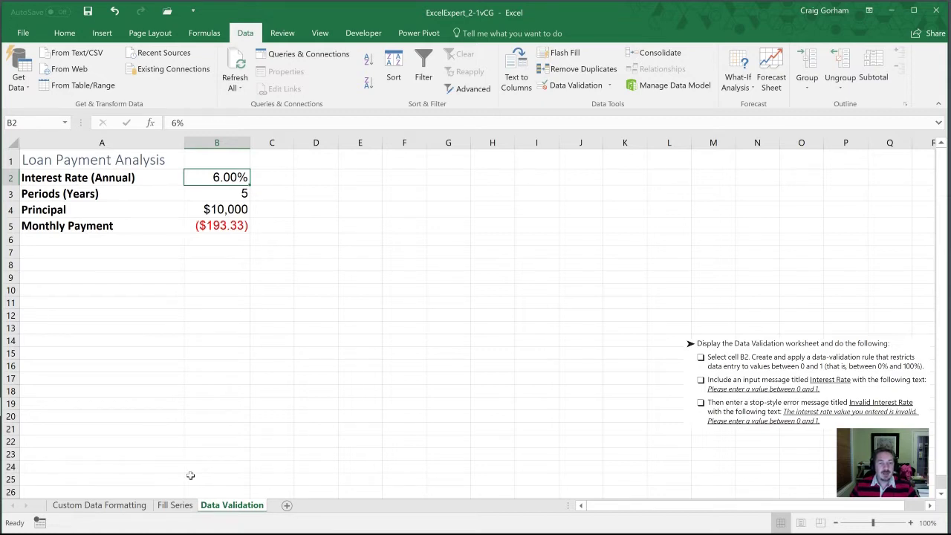
{"action": "key", "text": "Up"}
{"action": "key", "text": "Down"}
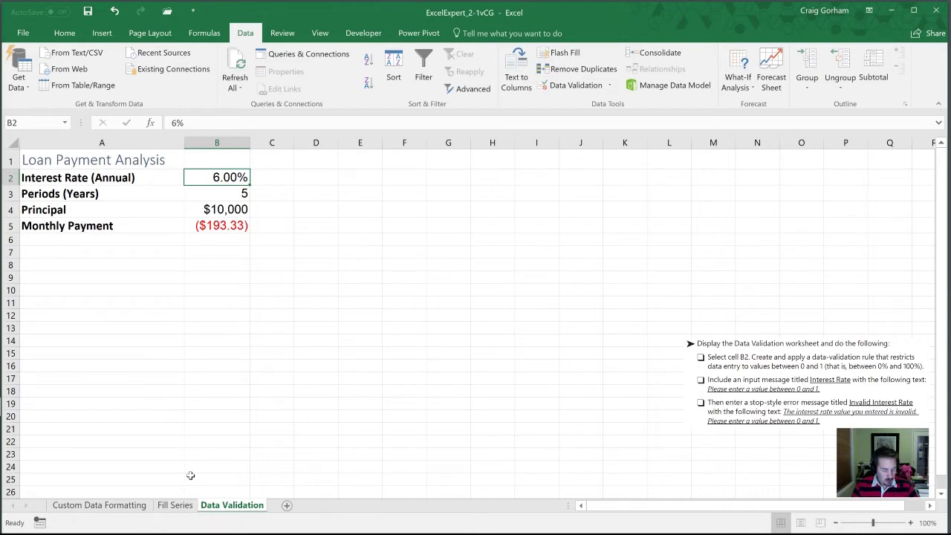
- Bring the Data tab's commands back into view on the ribbon
{"action": "key", "text": "alt+h"}
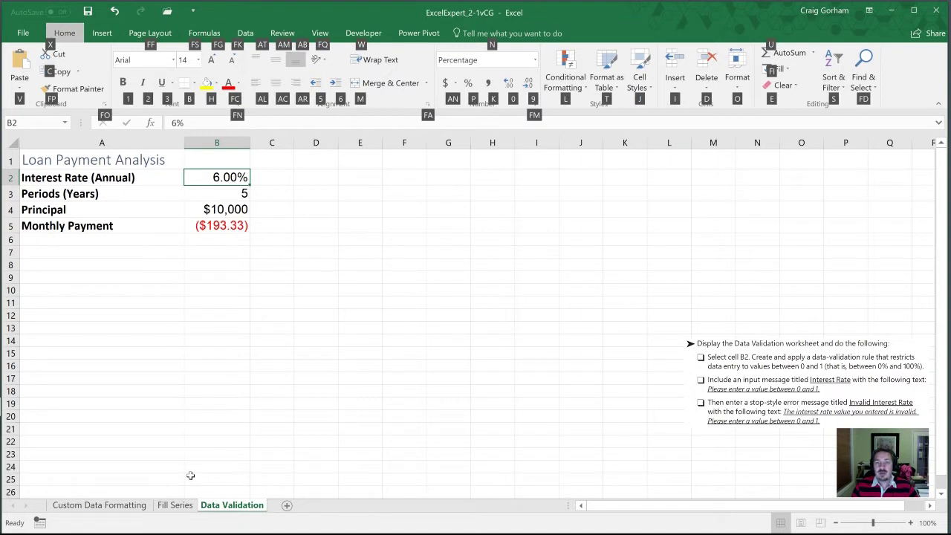
{"action": "key", "text": "Escape"}
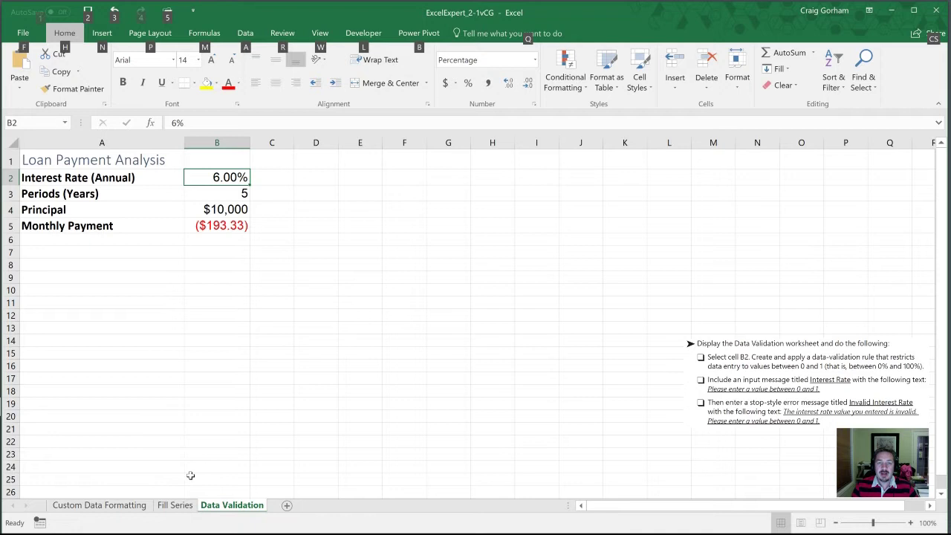
{"action": "key", "text": "a"}
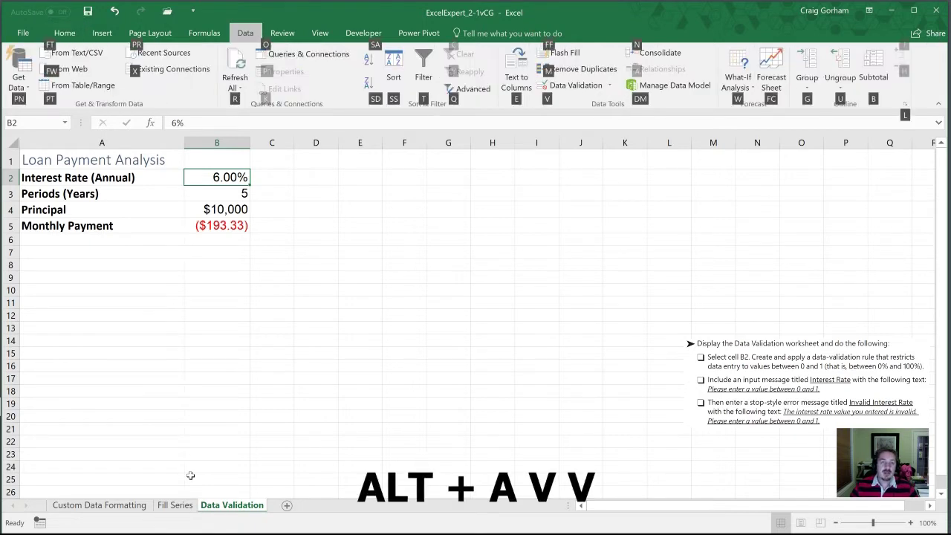
{"action": "left_click", "coordinate": [64, 33]}
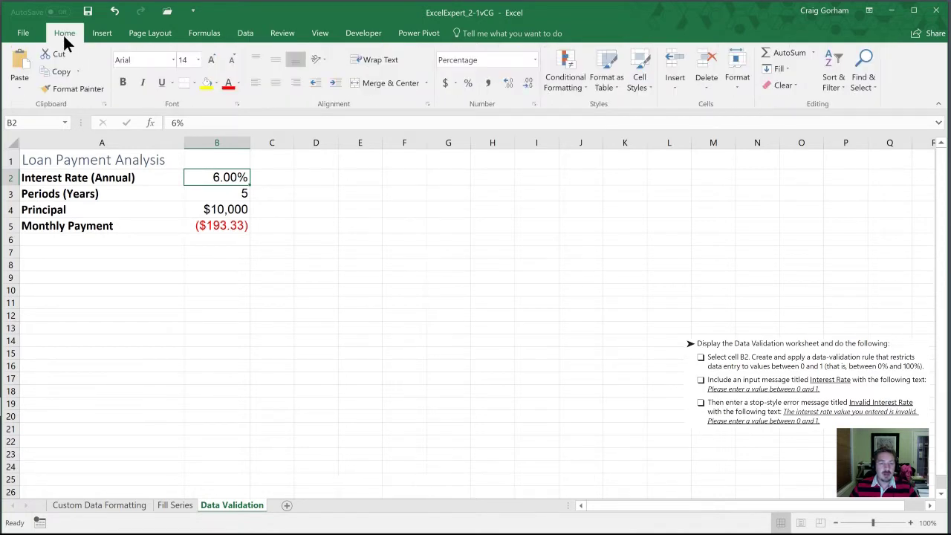
{"action": "left_click", "coordinate": [242, 33]}
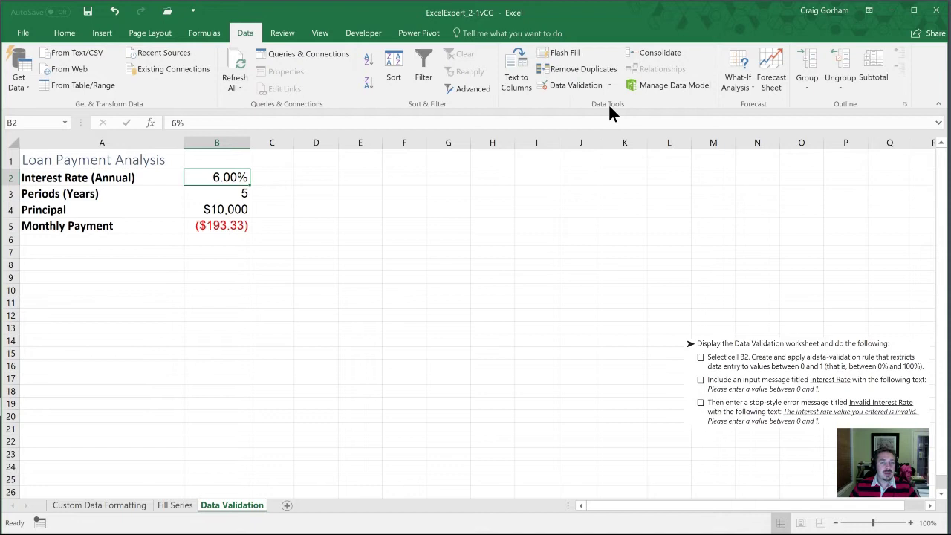
- Open Data Validation for B2 and allow Decimal values with minimum 0 and maximum 1
{"action": "left_click", "coordinate": [563, 83]}
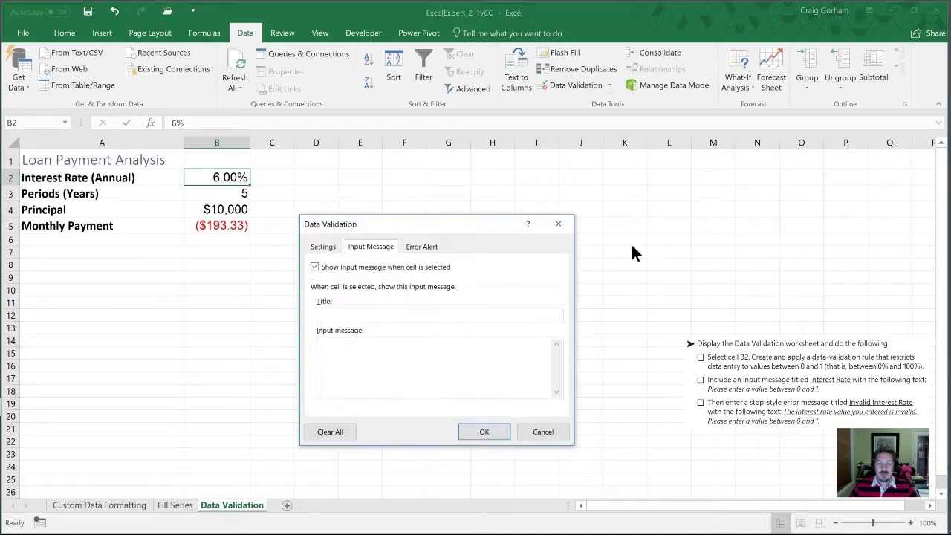
{"action": "left_click", "coordinate": [323, 247]}
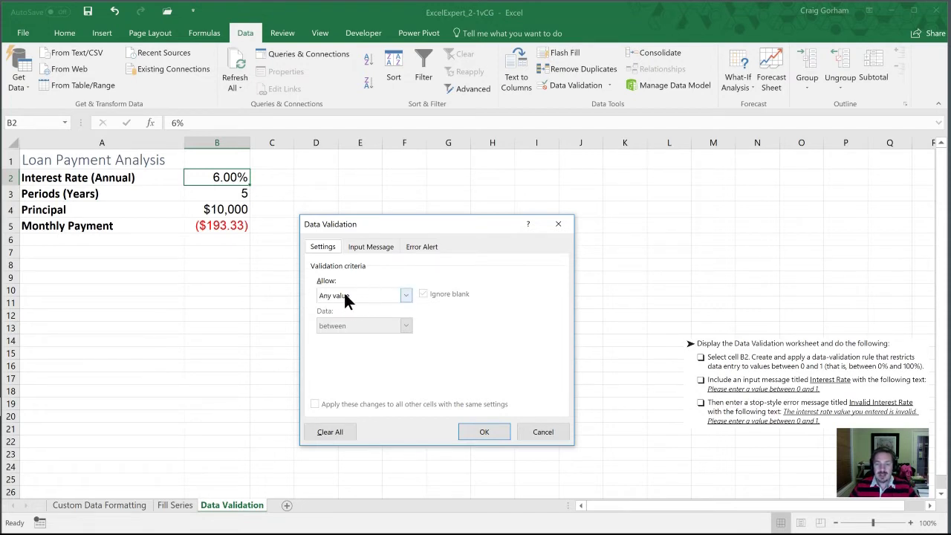
{"action": "left_click", "coordinate": [406, 296]}
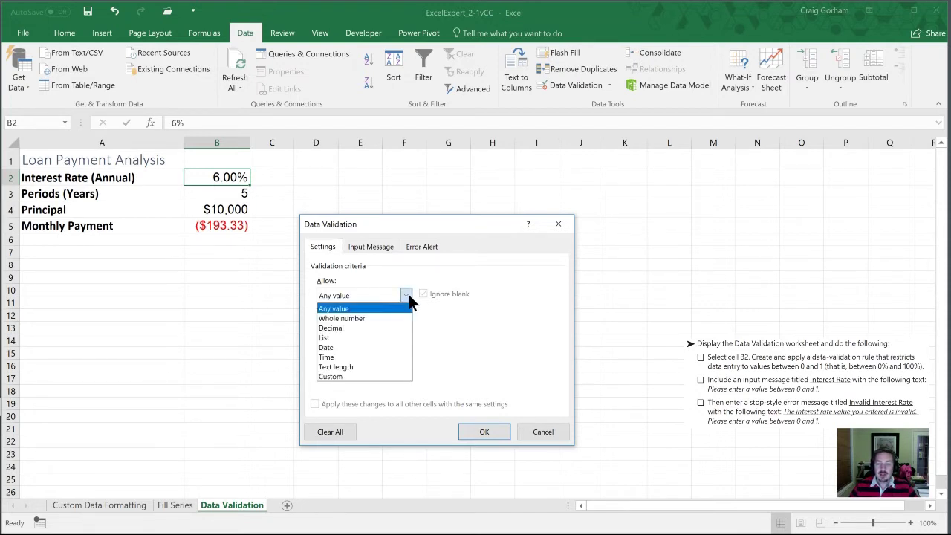
{"action": "left_click", "coordinate": [385, 327]}
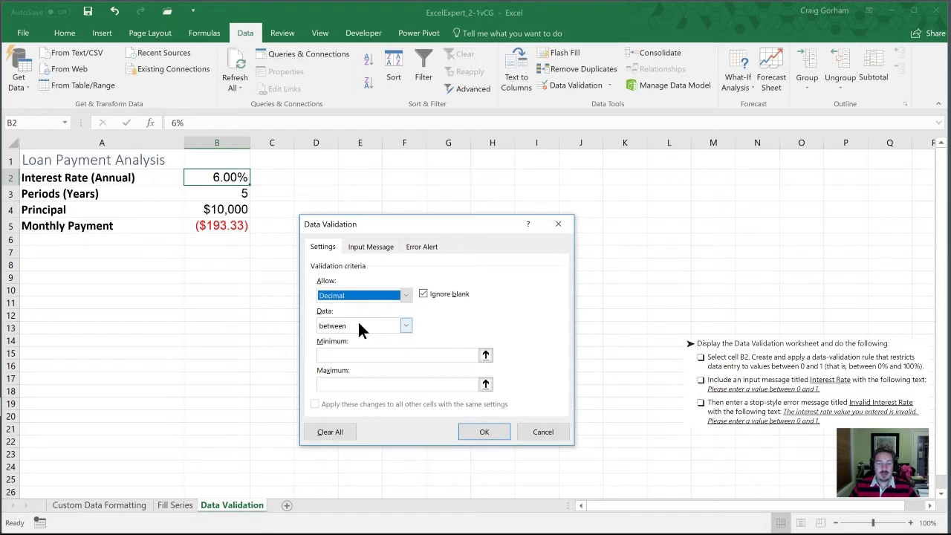
{"action": "left_click", "coordinate": [334, 356]}
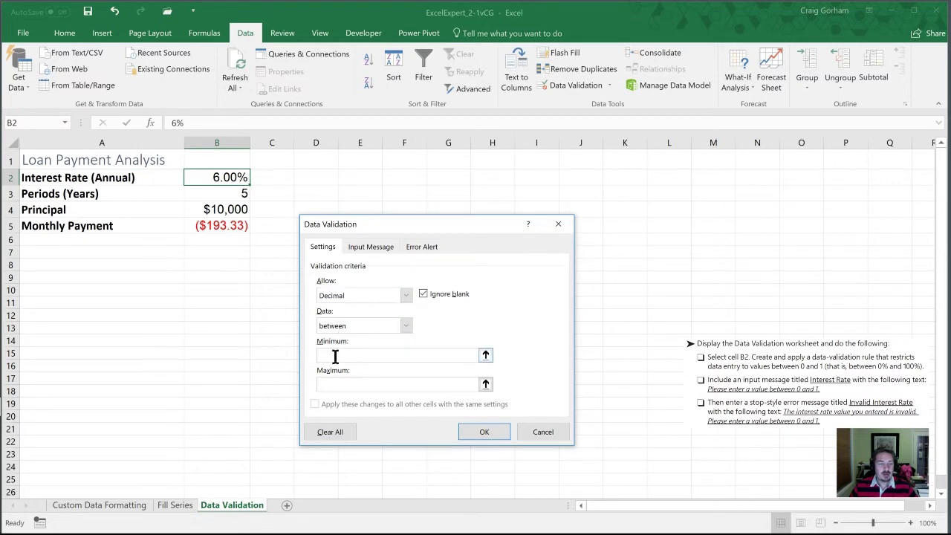
{"action": "type", "text": "0"}
{"action": "key", "text": "Tab"}
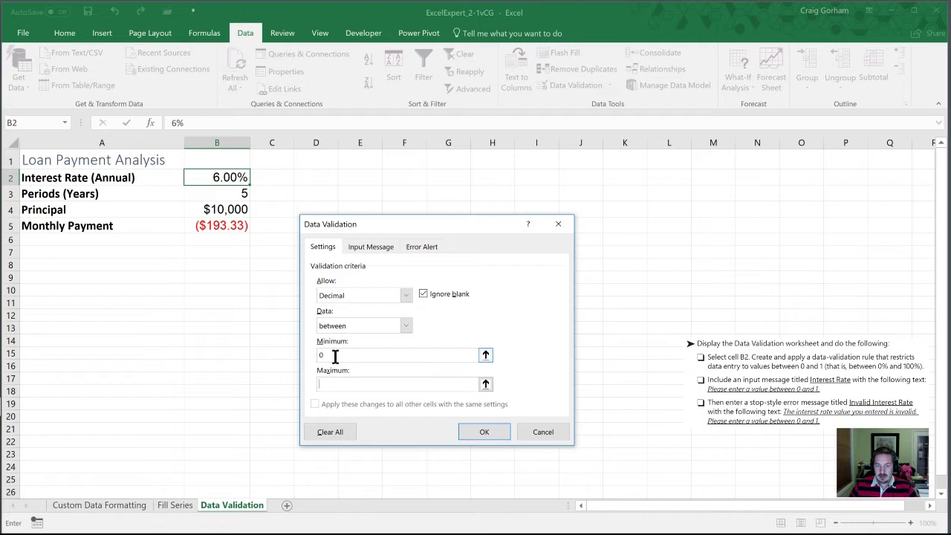
{"action": "type", "text": "1"}
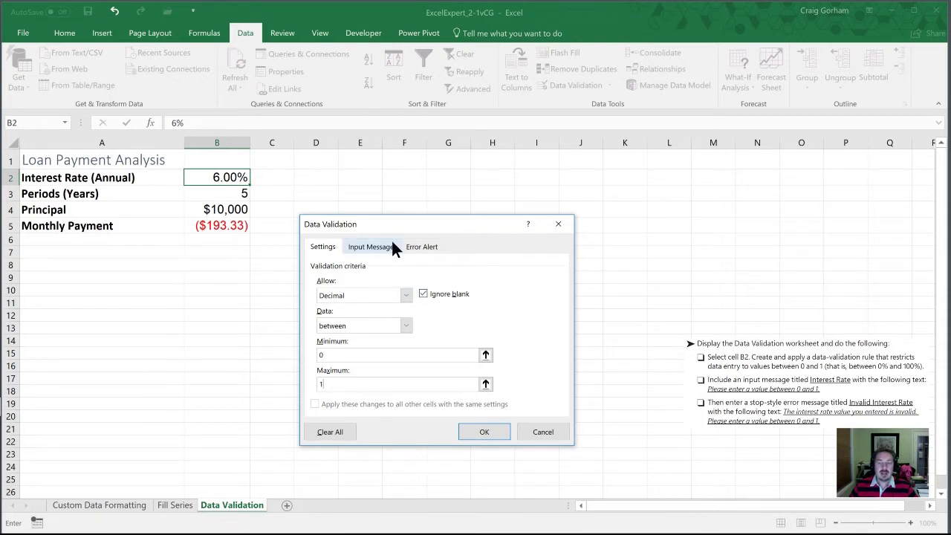
- Enter the input message title 'Interest Rate' with text 'Please enter a value between 0 and'
{"action": "left_click", "coordinate": [371, 247]}
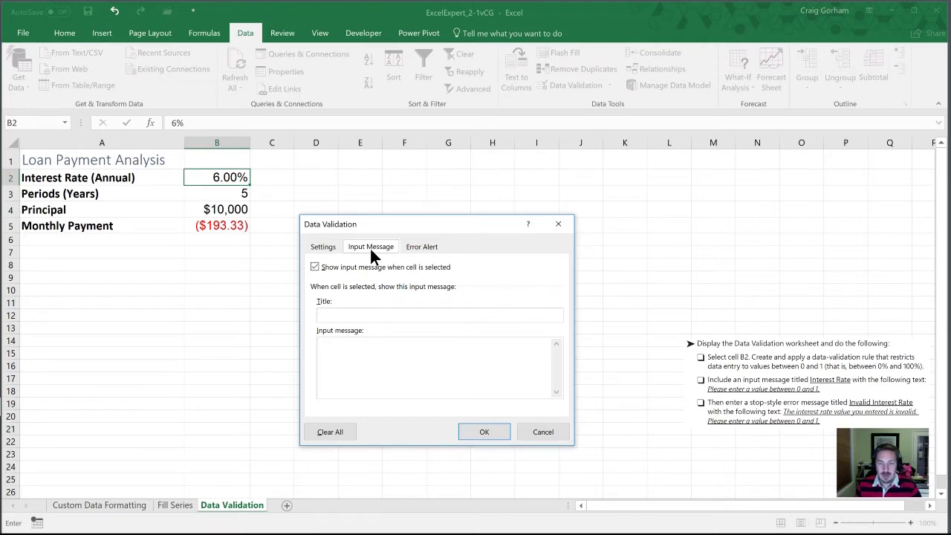
{"action": "left_click", "coordinate": [333, 314]}
{"action": "type", "text": "Interest"}
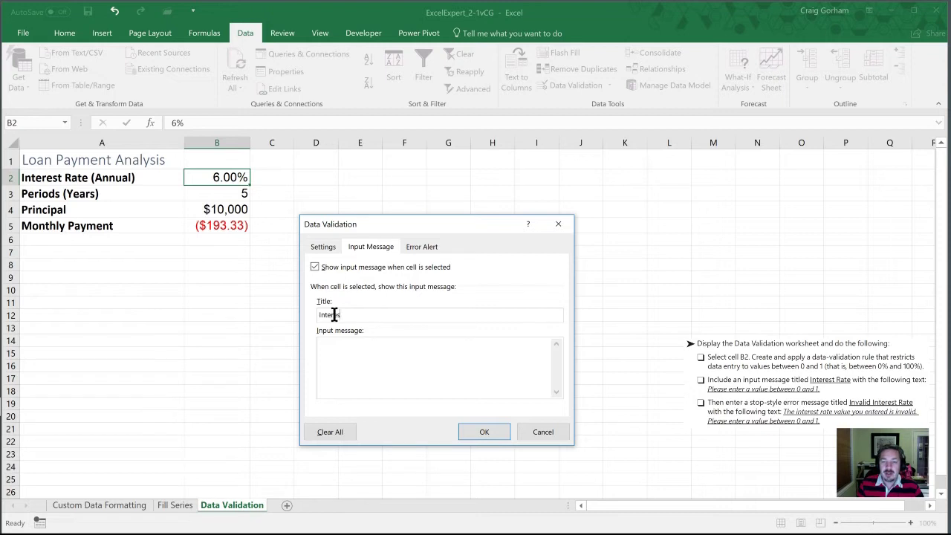
{"action": "type", "text": " Rate"}
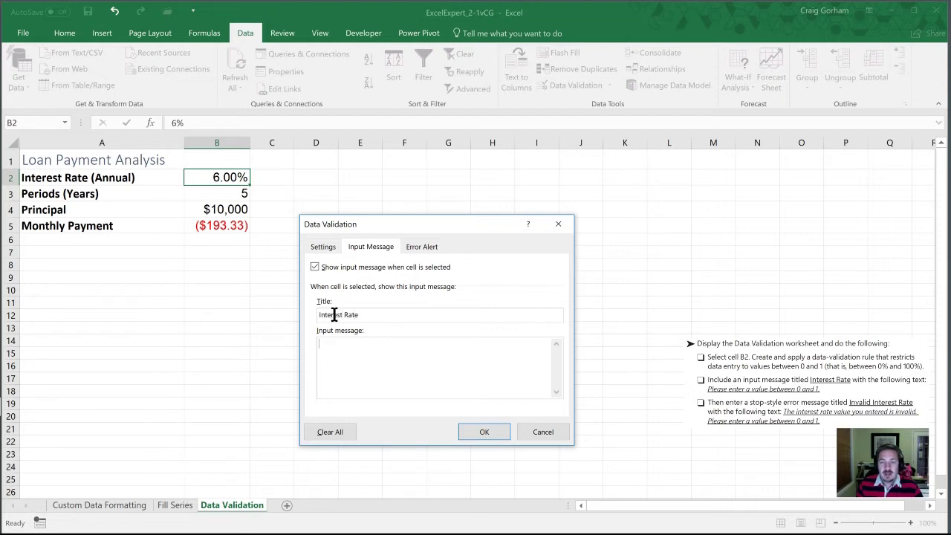
{"action": "type", "text": "Ple"}
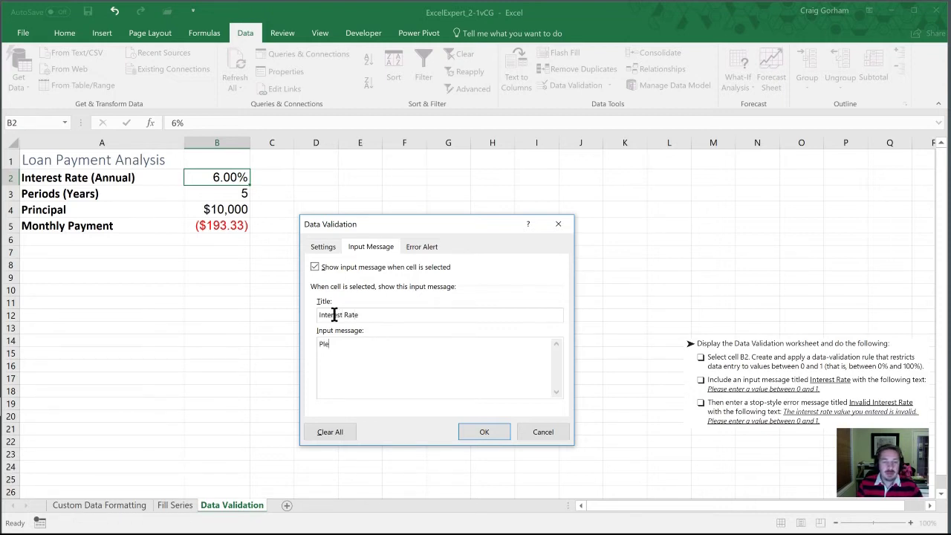
{"action": "type", "text": "ase ente"}
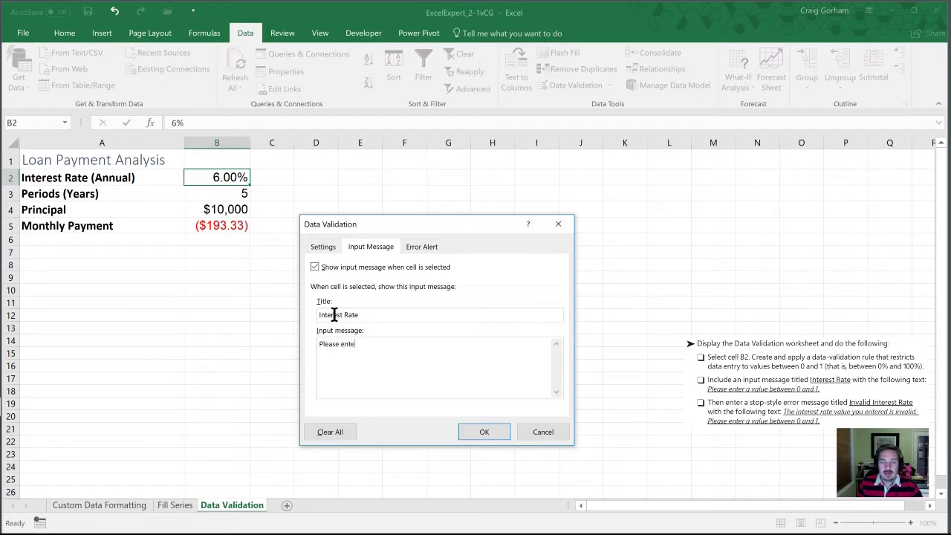
{"action": "type", "text": "r a value between "}
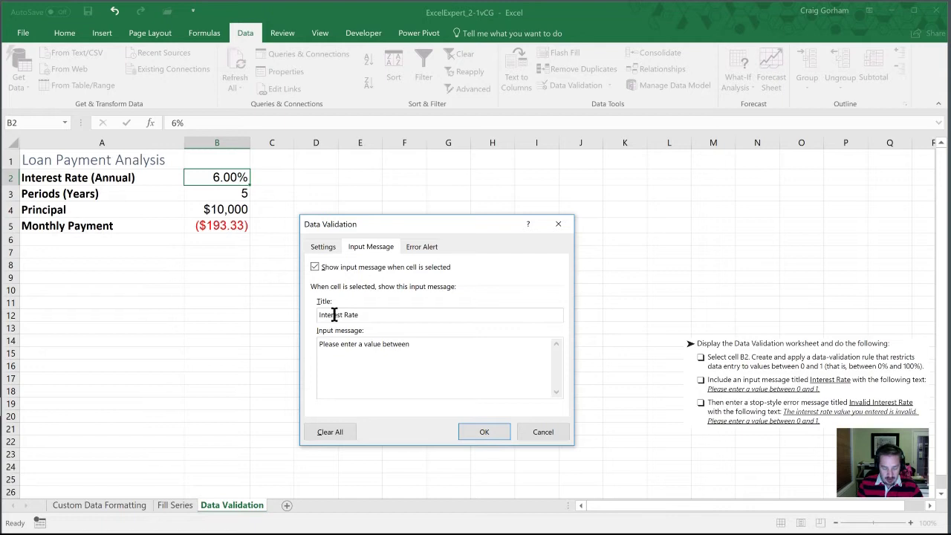
{"action": "type", "text": "0 and 1"}
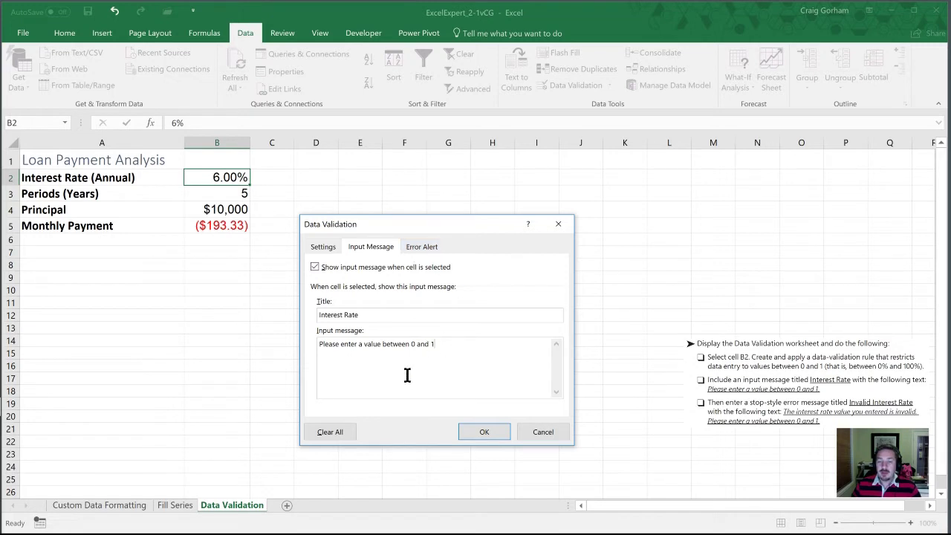
- Add a Stop alert 'Invalid Interest Rate': 'The interest rate value you entered is invalid. Please enter a value between 0 and 1.'
{"action": "left_click", "coordinate": [418, 248]}
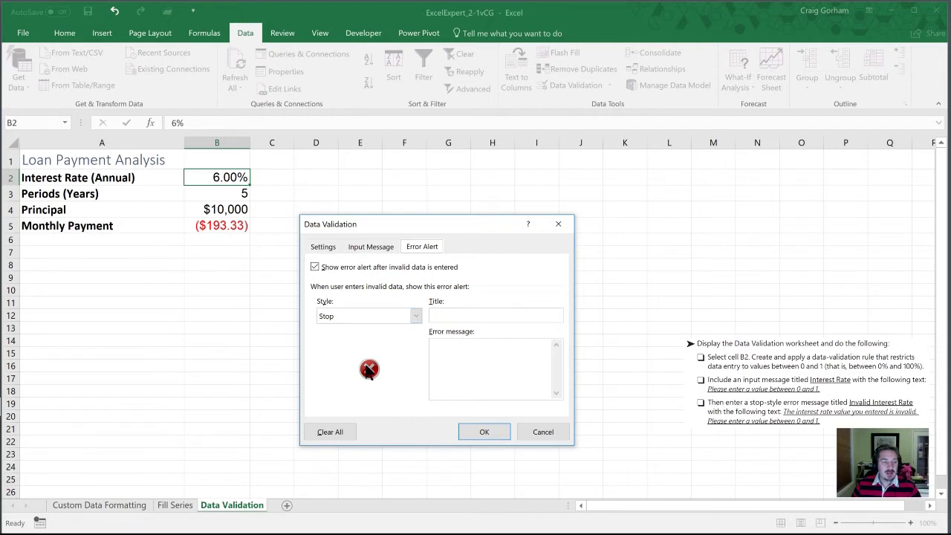
{"action": "left_click", "coordinate": [453, 316]}
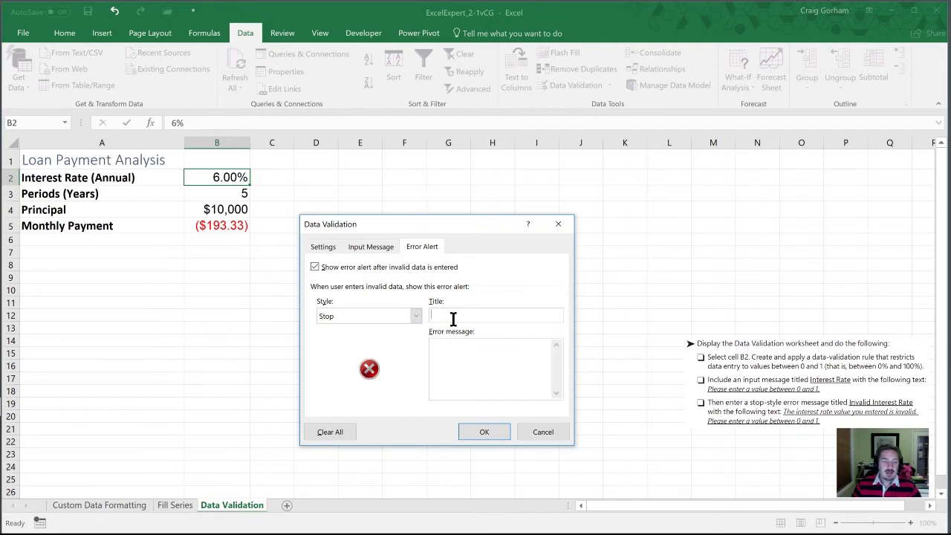
{"action": "type", "text": "In"}
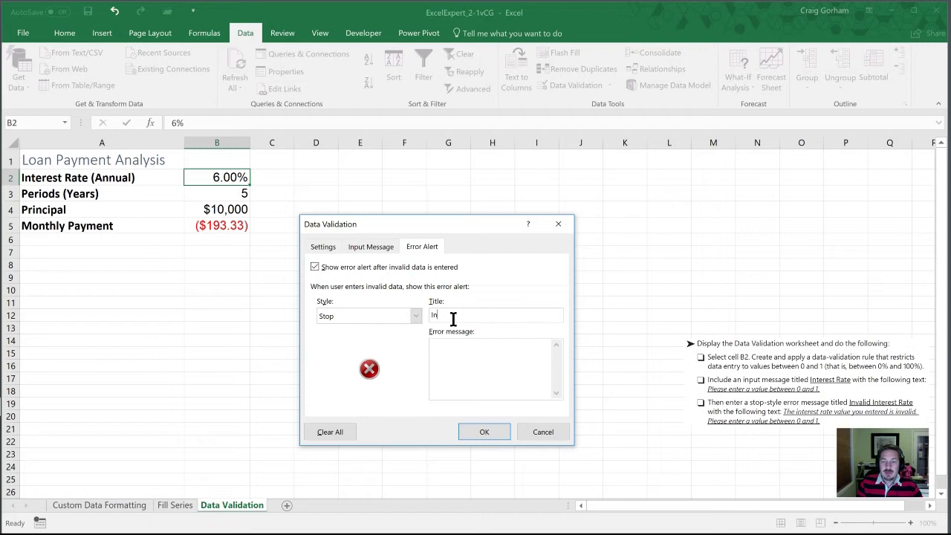
{"action": "type", "text": "valid Interest Rate"}
{"action": "key", "text": "Tab"}
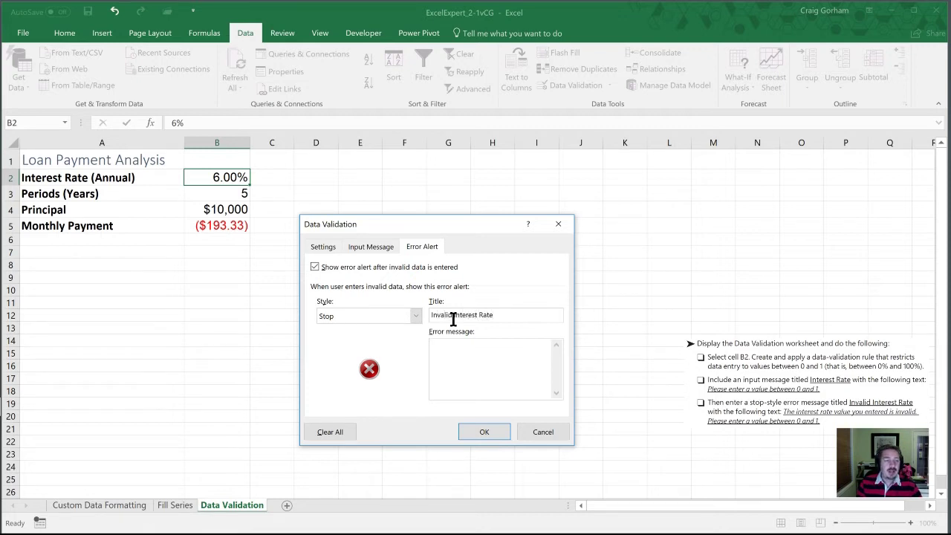
{"action": "type", "text": "THe interst"}
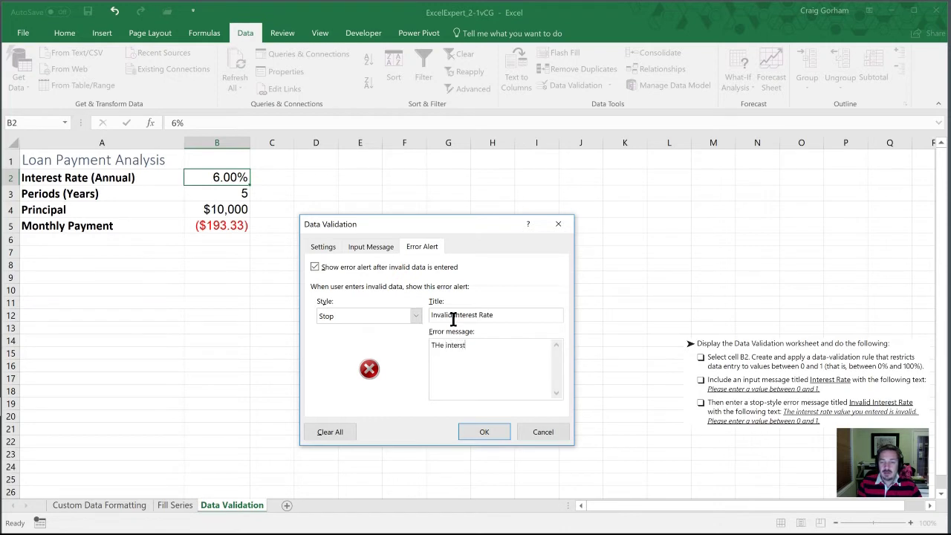
{"action": "key", "text": "BackSpace"}
{"action": "key", "text": "BackSpace"}
{"action": "type", "text": "est rate you"}
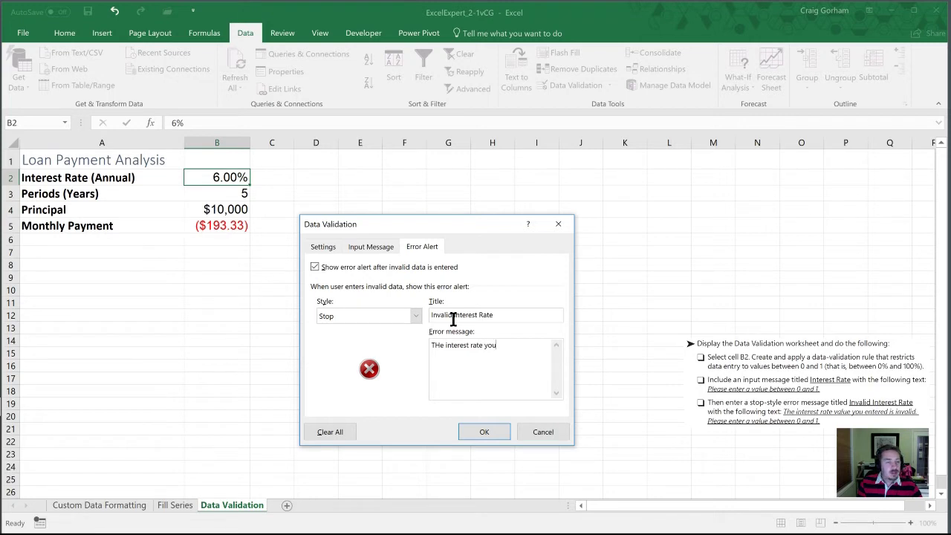
{"action": "key", "text": "BackSpace"}
{"action": "key", "text": "BackSpace"}
{"action": "key", "text": "BackSpace"}
{"action": "key", "text": "BackSpace"}
{"action": "type", "text": "value you enet"}
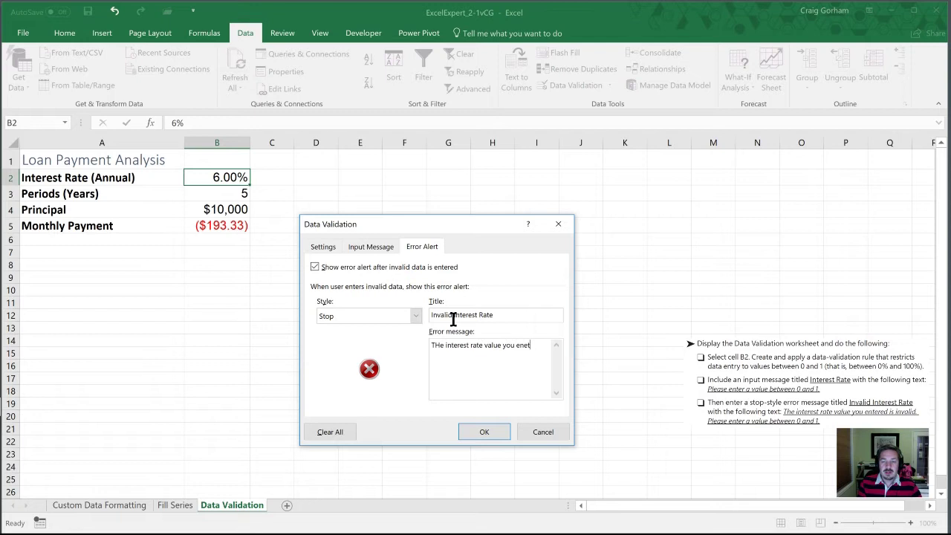
{"action": "key", "text": "BackSpace"}
{"action": "key", "text": "BackSpace"}
{"action": "type", "text": "tered "}
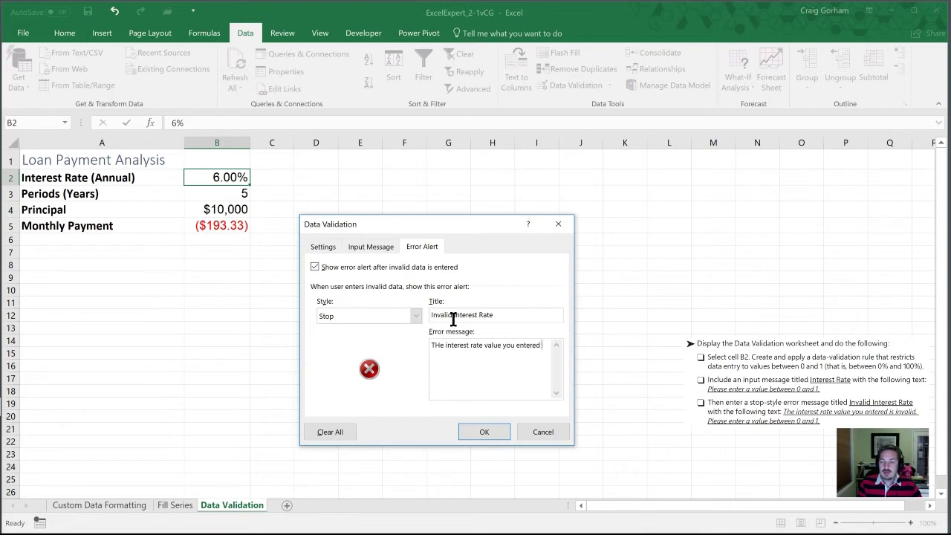
{"action": "type", "text": "is invalid. Please "}
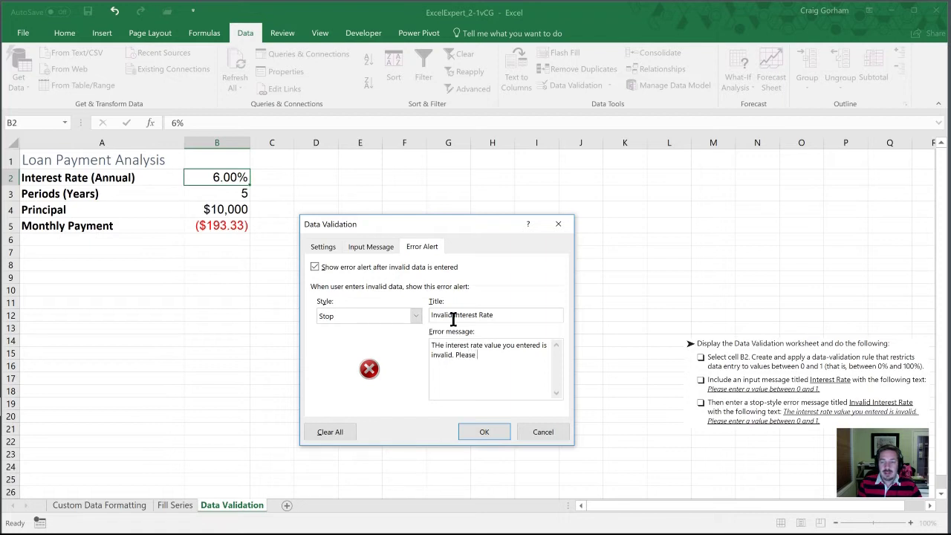
{"action": "type", "text": "enter a value "}
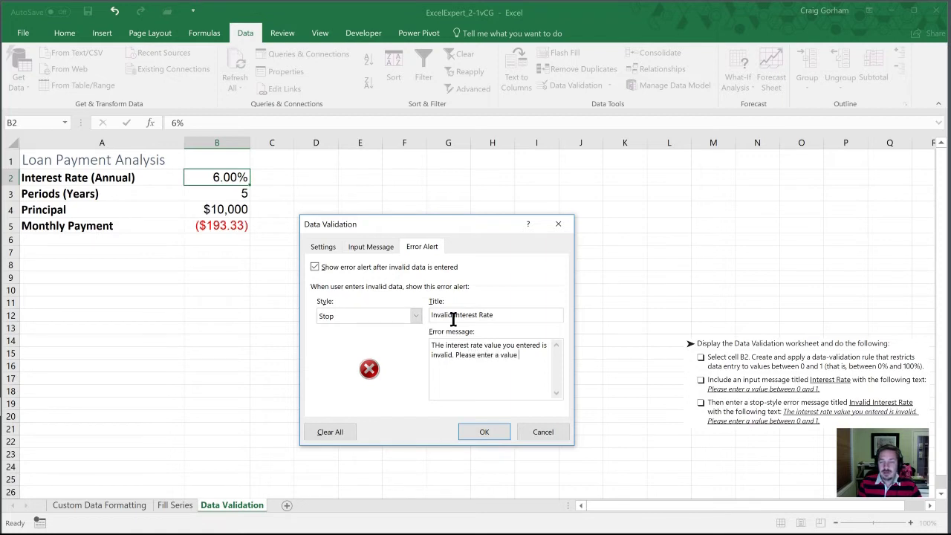
{"action": "type", "text": "between 0 and 1"}
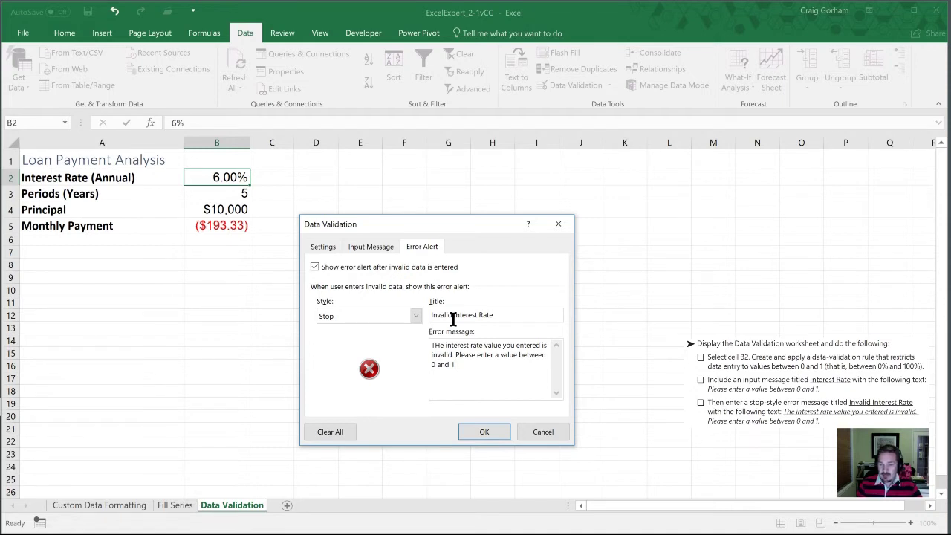
{"action": "type", "text": "."}
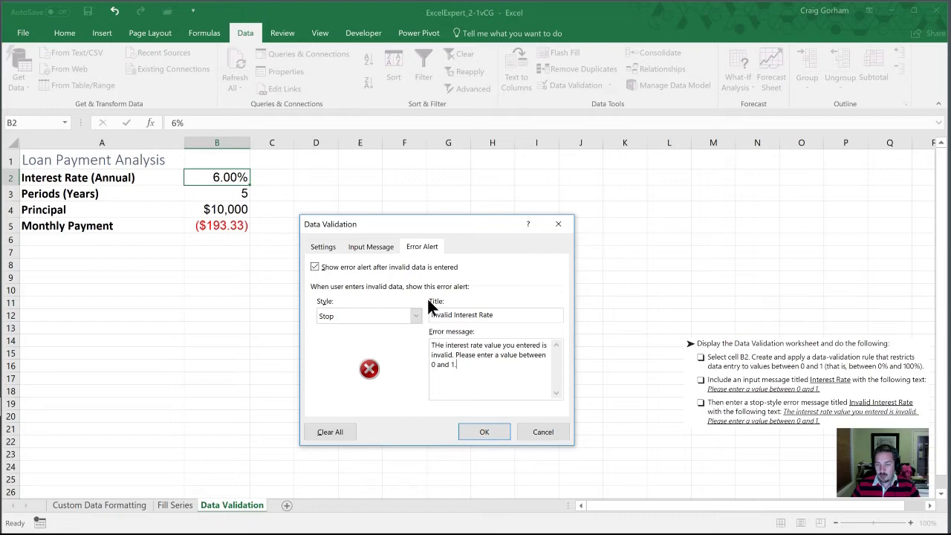
- Apply B2's validation rule, check its input message, and enter 5 in B2
{"action": "left_click", "coordinate": [484, 431]}
{"action": "left_click", "coordinate": [192, 250]}
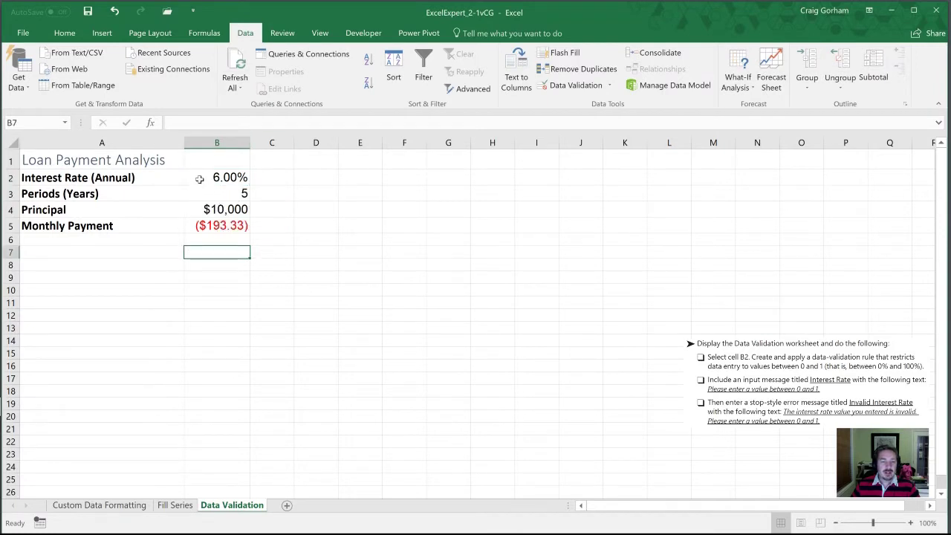
{"action": "left_click", "coordinate": [199, 179]}
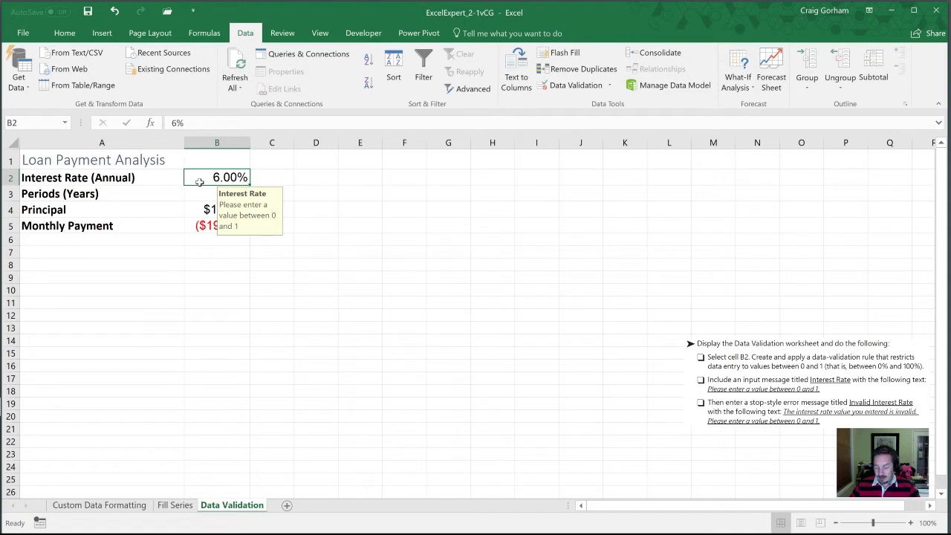
{"action": "type", "text": "5"}
{"action": "key", "text": "Return"}
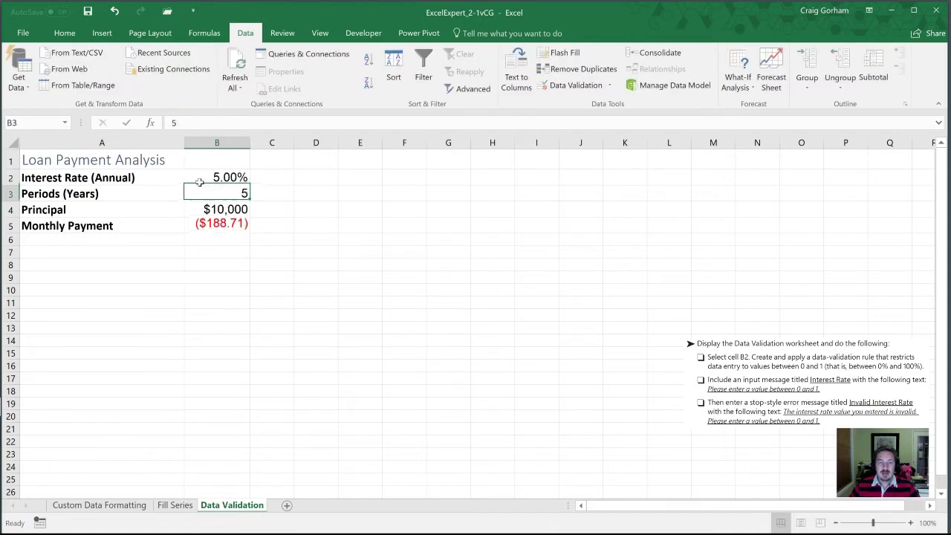
- Give B2 Comma Style, let the stop alert reject 5, and enter 0.05 instead
{"action": "left_click", "coordinate": [199, 182]}
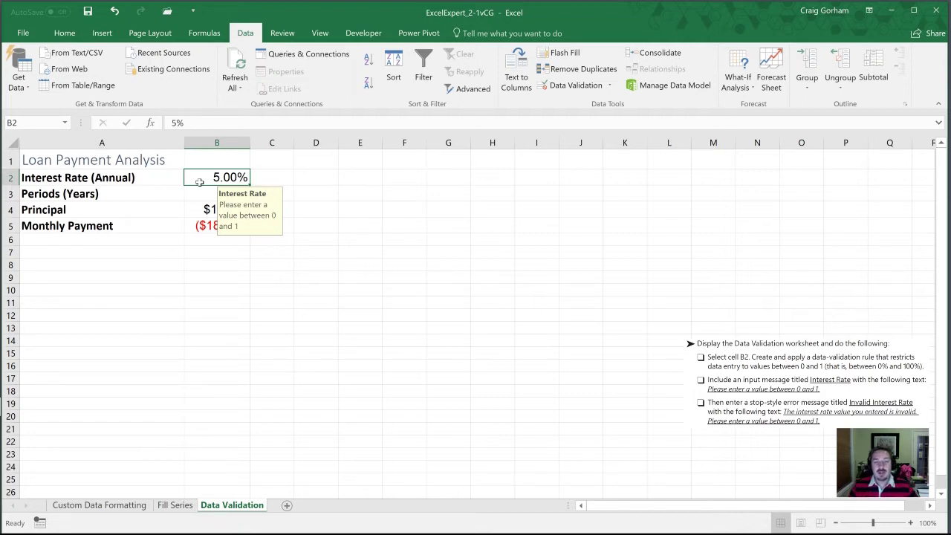
{"action": "left_click", "coordinate": [65, 33]}
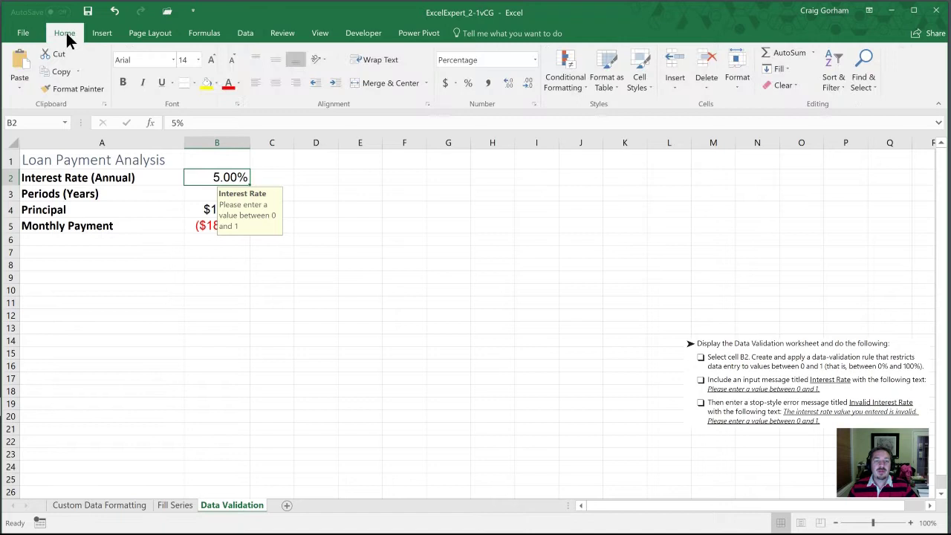
{"action": "left_click", "coordinate": [488, 82]}
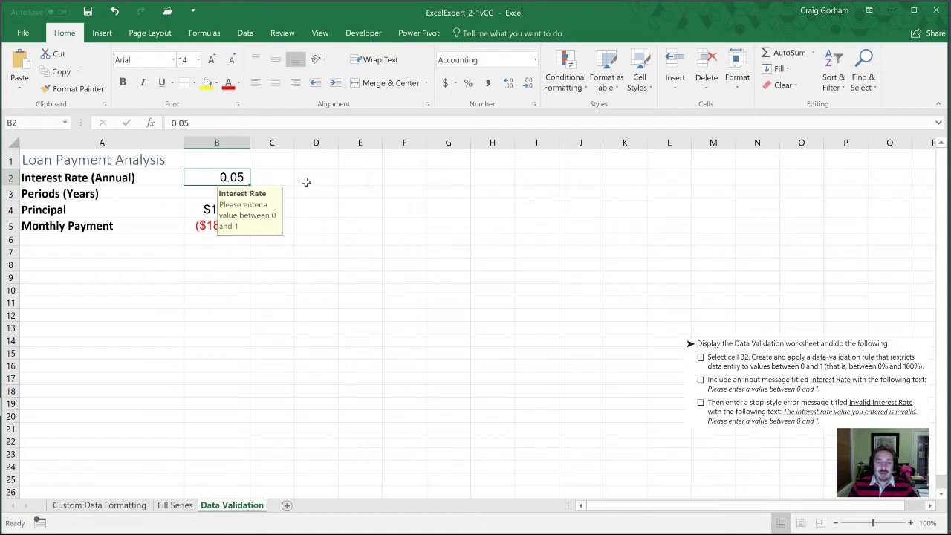
{"action": "type", "text": "5"}
{"action": "key", "text": "Return"}
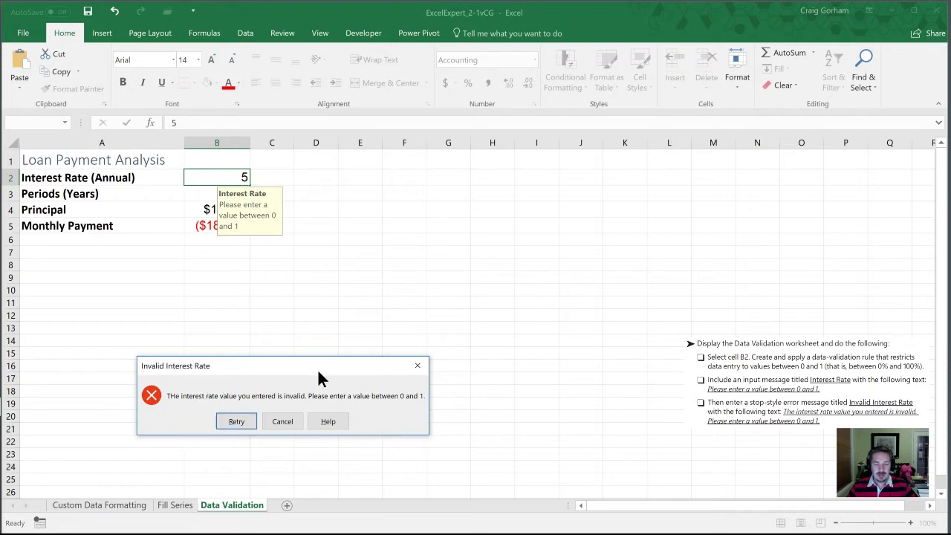
{"action": "left_click", "coordinate": [234, 422]}
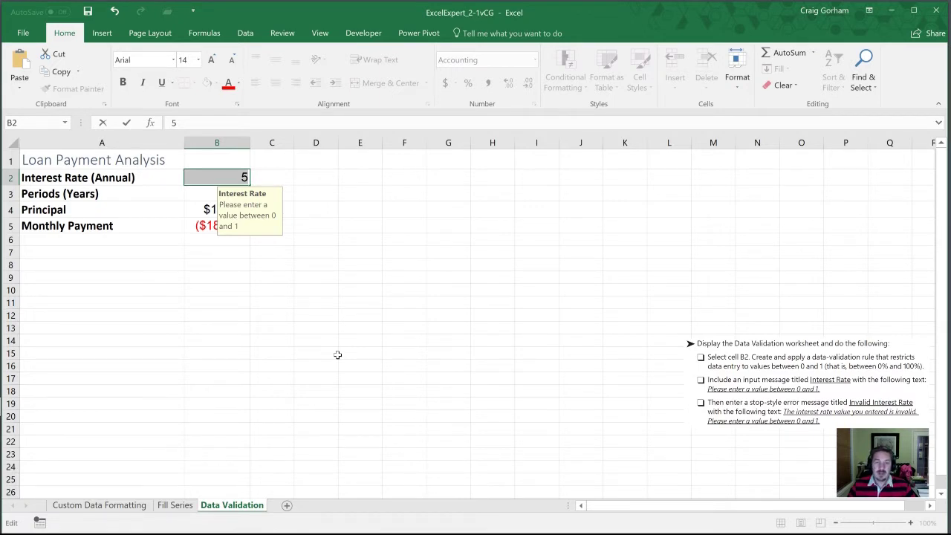
{"action": "type", "text": ".05"}
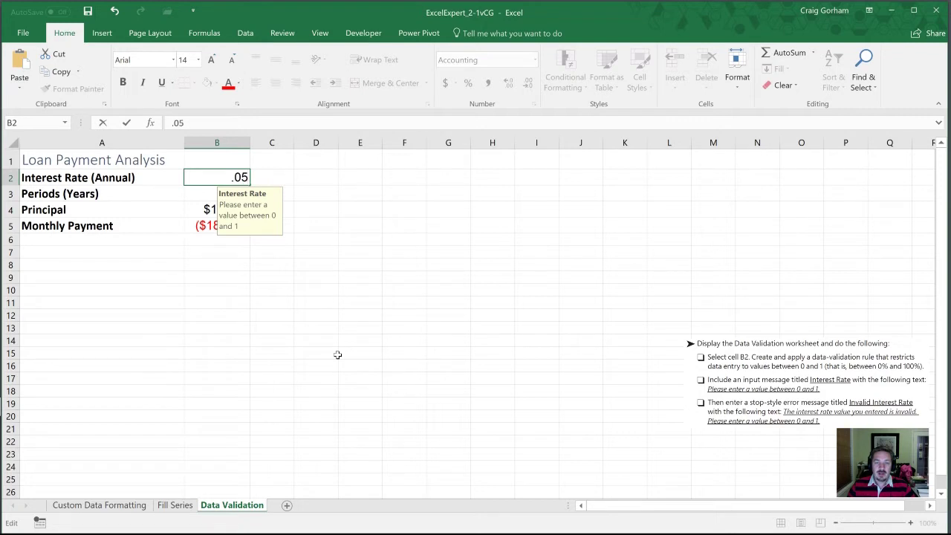
{"action": "key", "text": "Return"}
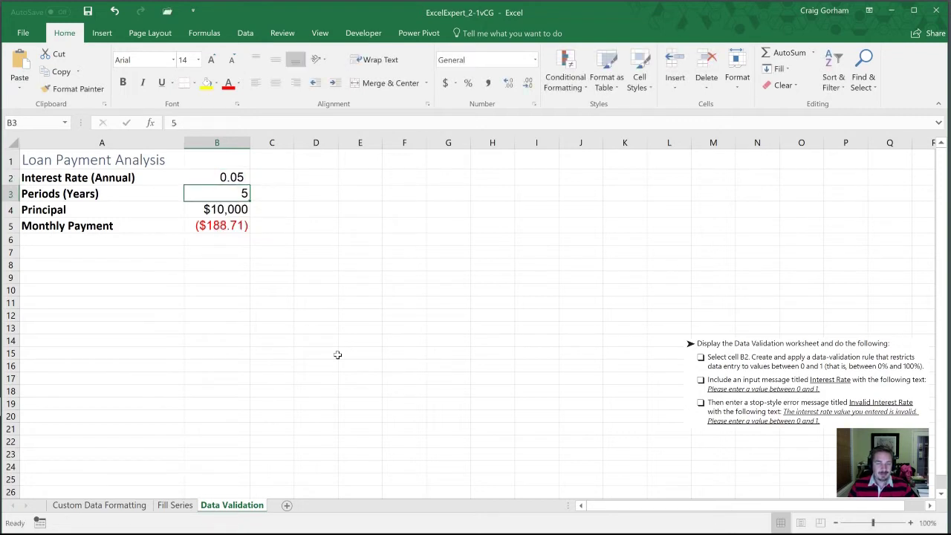
{"action": "left_click", "coordinate": [209, 179]}
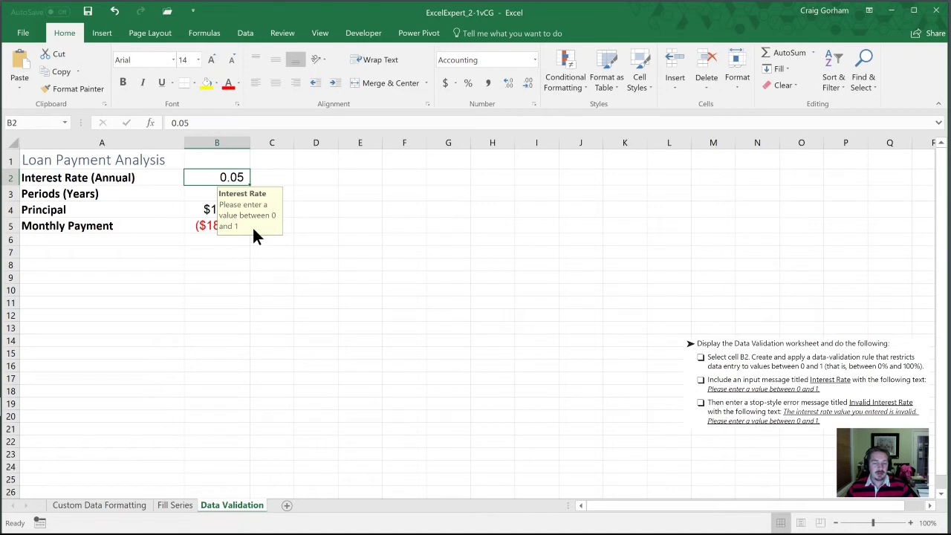
{"action": "left_click", "coordinate": [174, 209]}
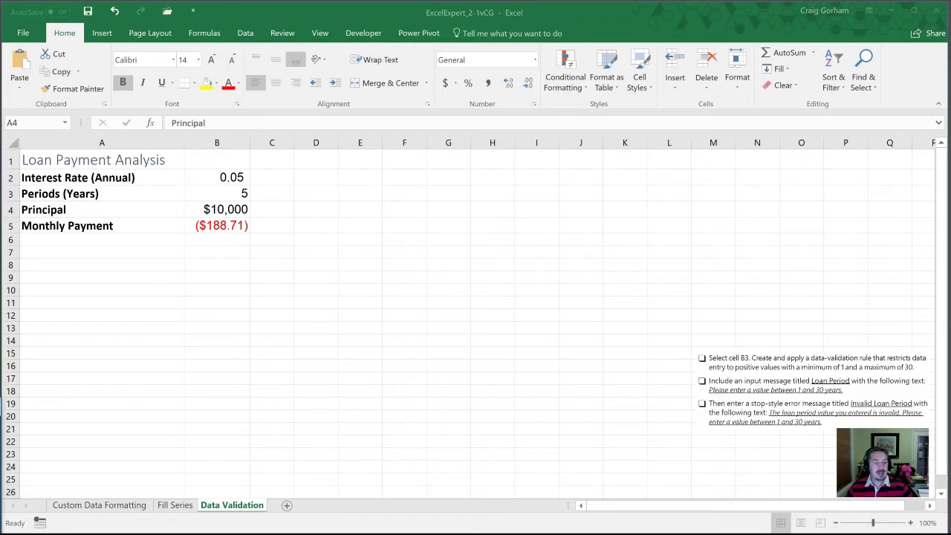
- Select B3 and start its validation rule allowing Decimal values with minimum 1
{"action": "left_click", "coordinate": [135, 191]}
{"action": "left_click", "coordinate": [213, 193]}
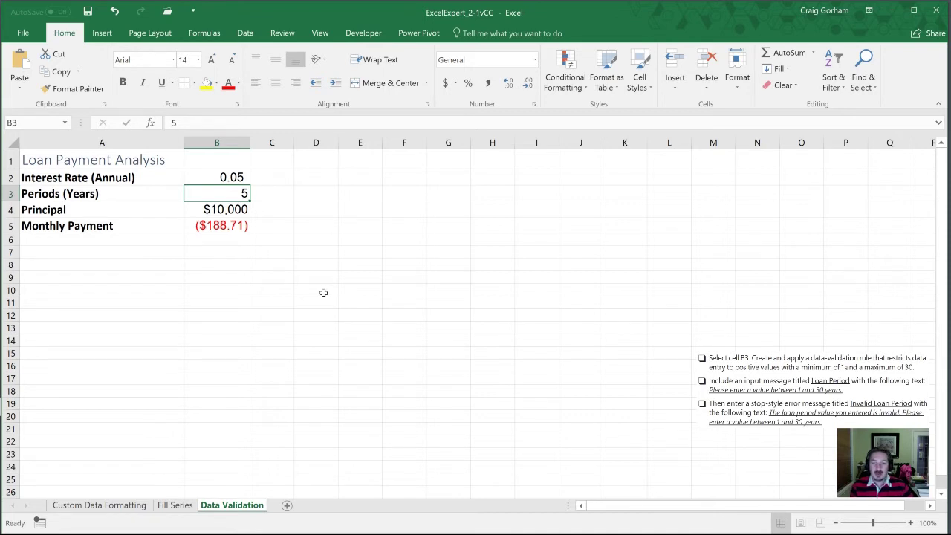
{"action": "key", "text": "alt"}
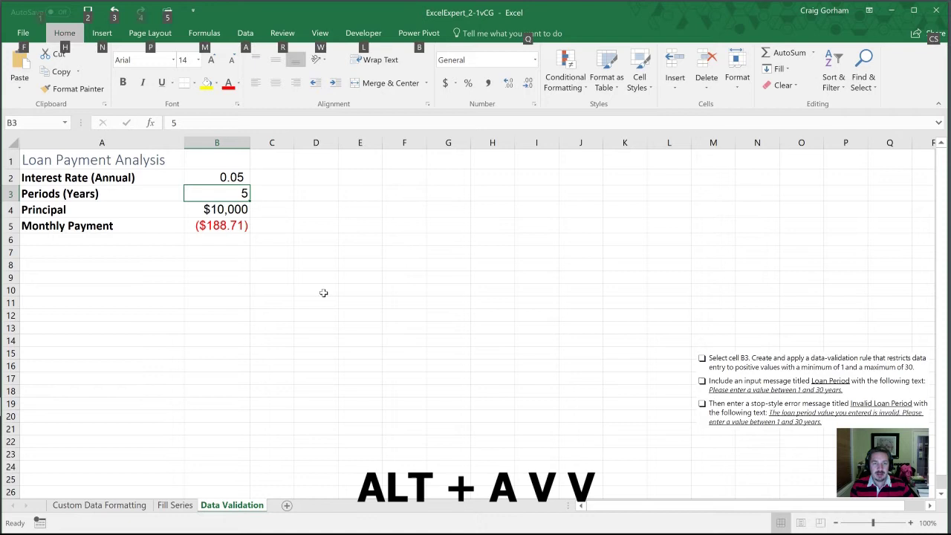
{"action": "key", "text": "a"}
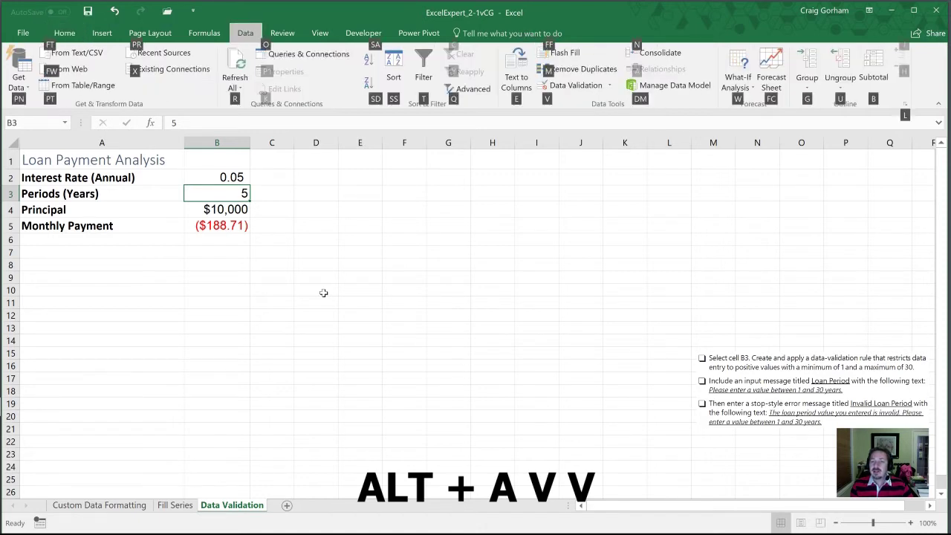
{"action": "key", "text": "v"}
{"action": "key", "text": "v"}
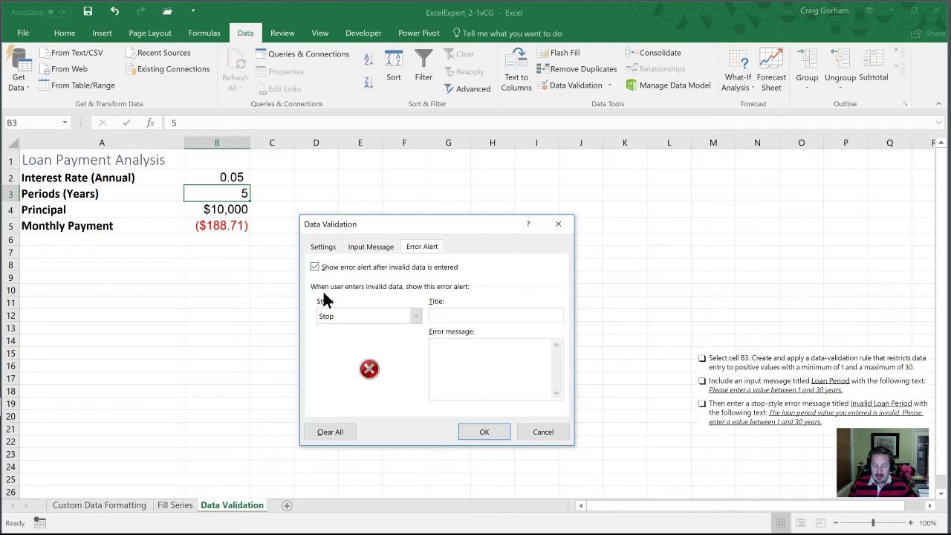
{"action": "key", "text": "ctrl+Tab"}
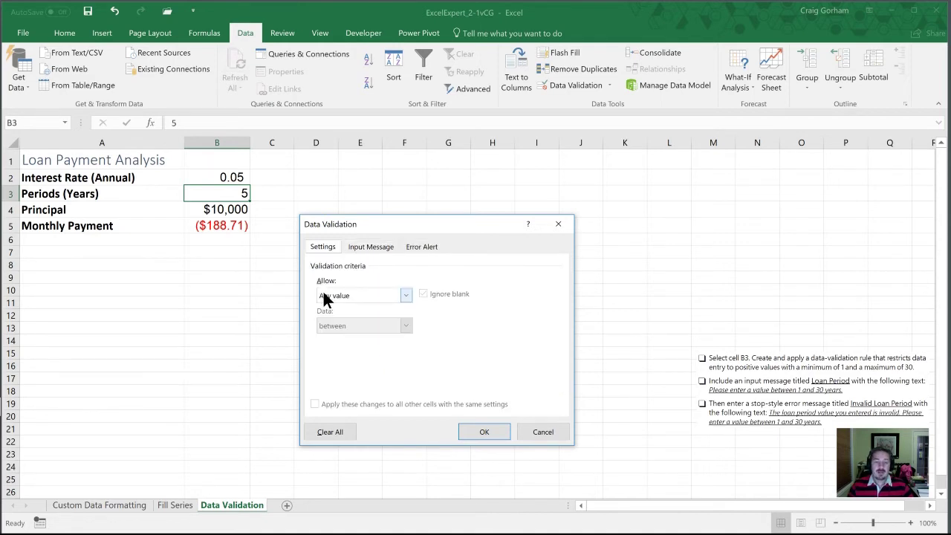
{"action": "left_click", "coordinate": [371, 298]}
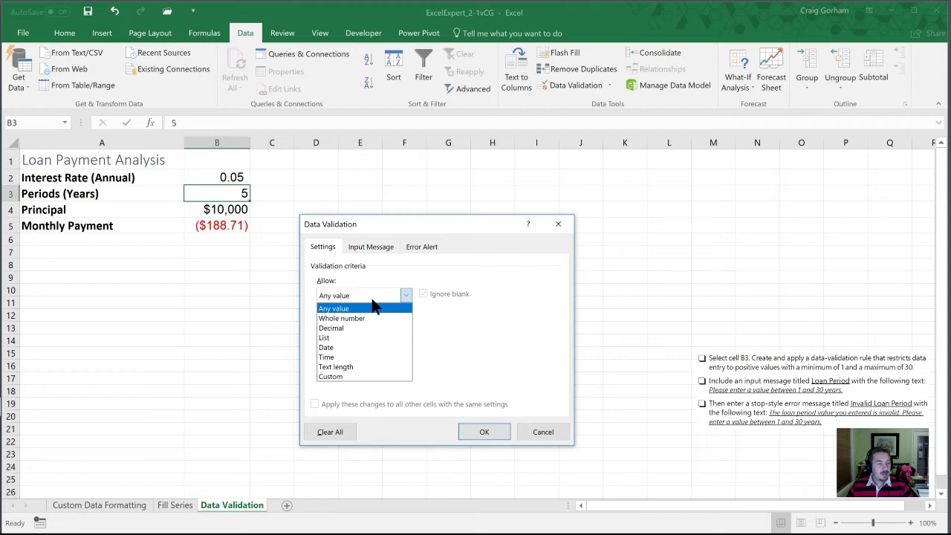
{"action": "left_click", "coordinate": [348, 329]}
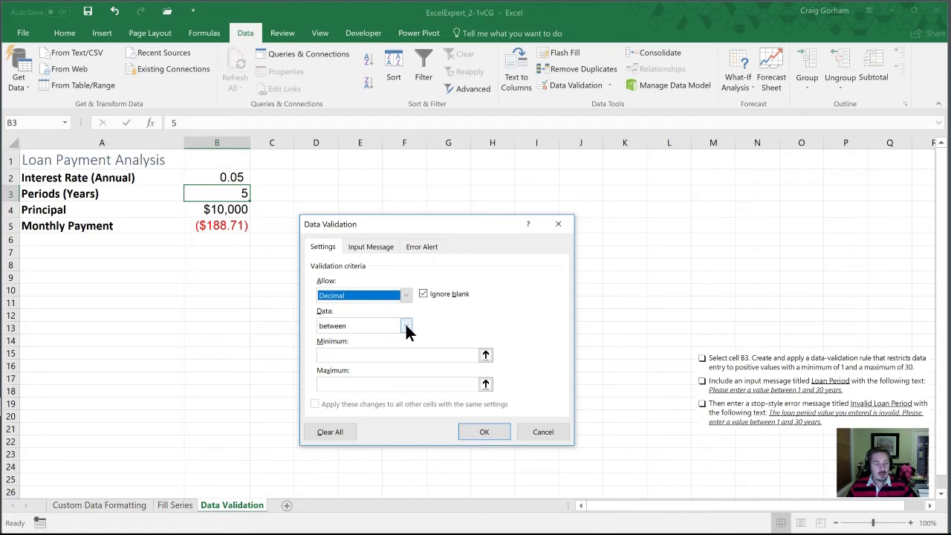
{"action": "left_click", "coordinate": [353, 355]}
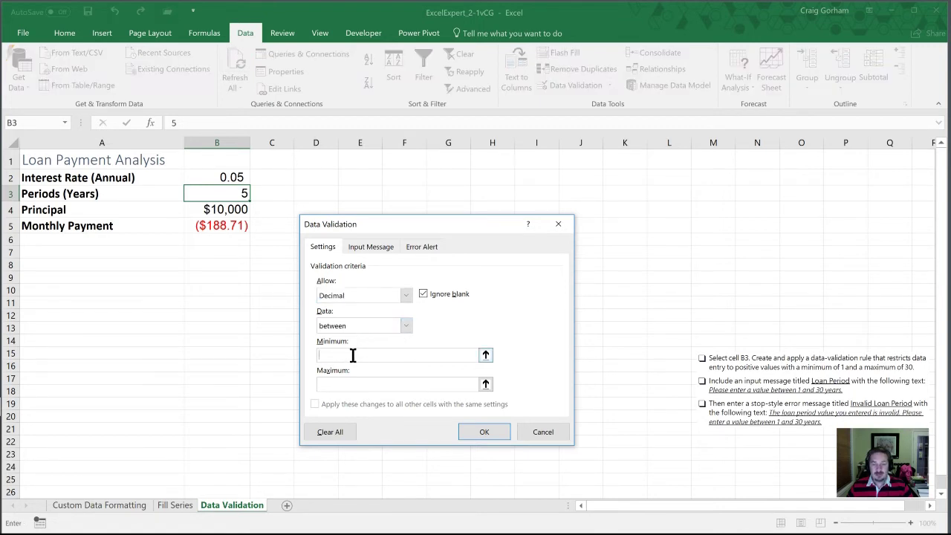
{"action": "type", "text": "1"}
{"action": "key", "text": "Tab"}
- Set B3's maximum to 30 and add input message 'Loan Period': 'Please enter a value between 1 and 30 years'
{"action": "type", "text": "3"}
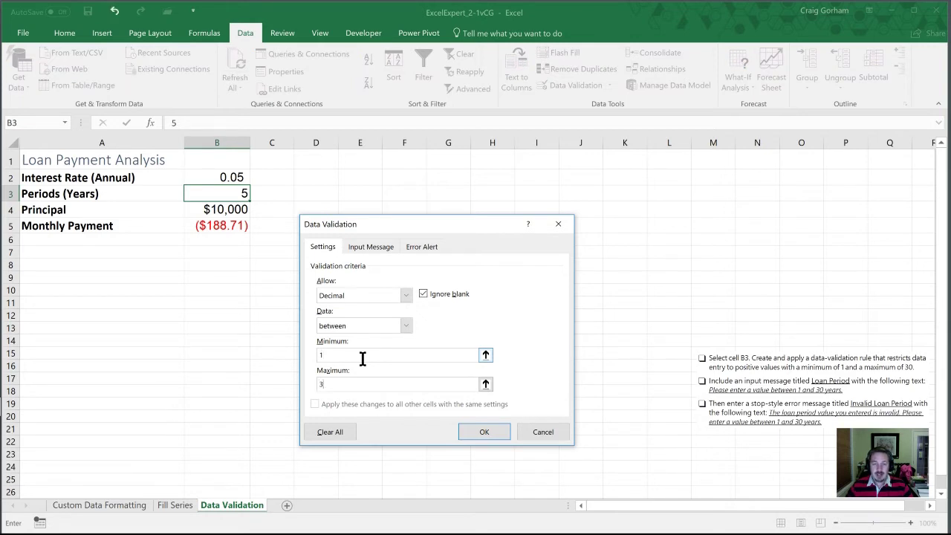
{"action": "type", "text": "0"}
{"action": "left_click", "coordinate": [367, 248]}
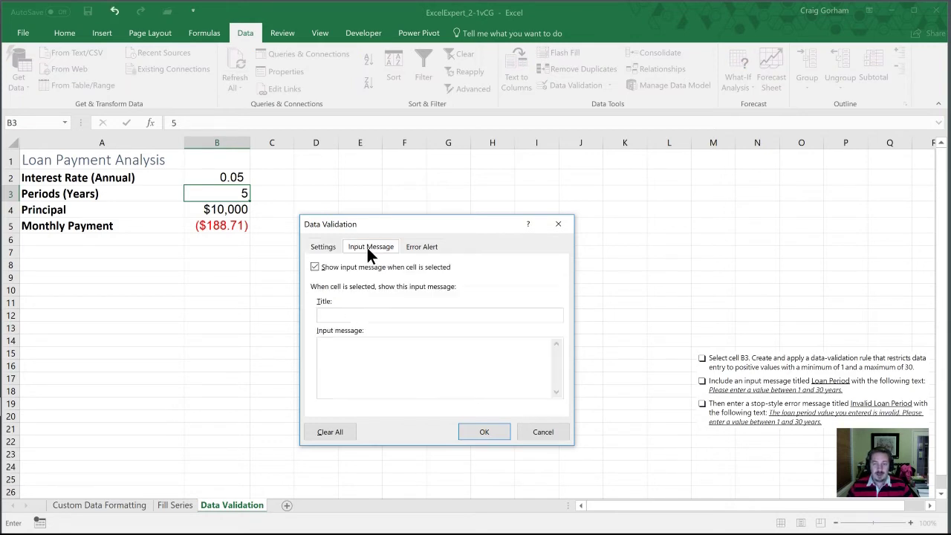
{"action": "left_click", "coordinate": [345, 318]}
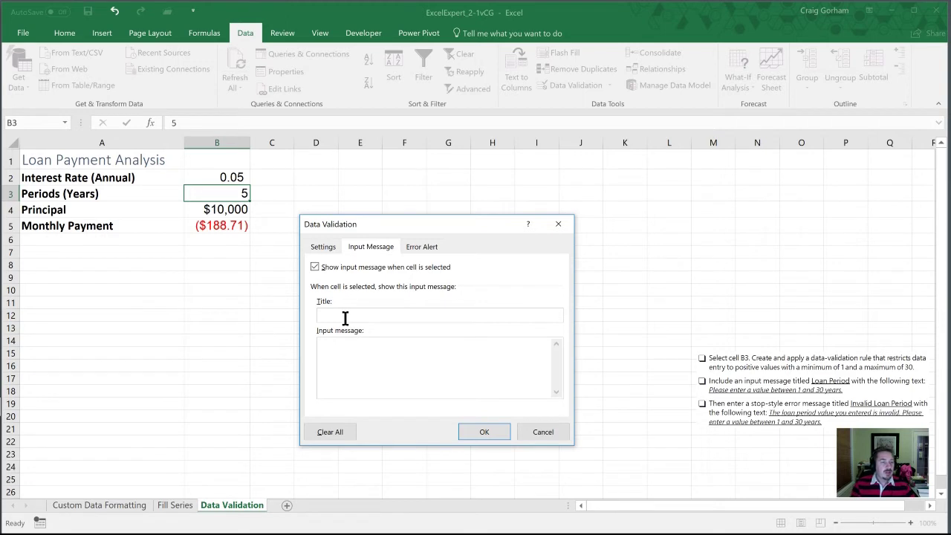
{"action": "type", "text": "Loan Period"}
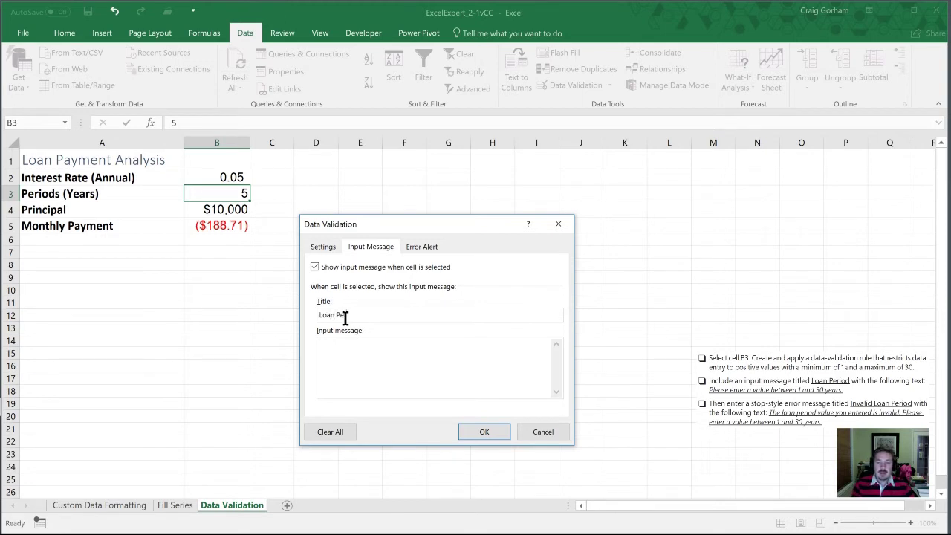
{"action": "key", "text": "Tab"}
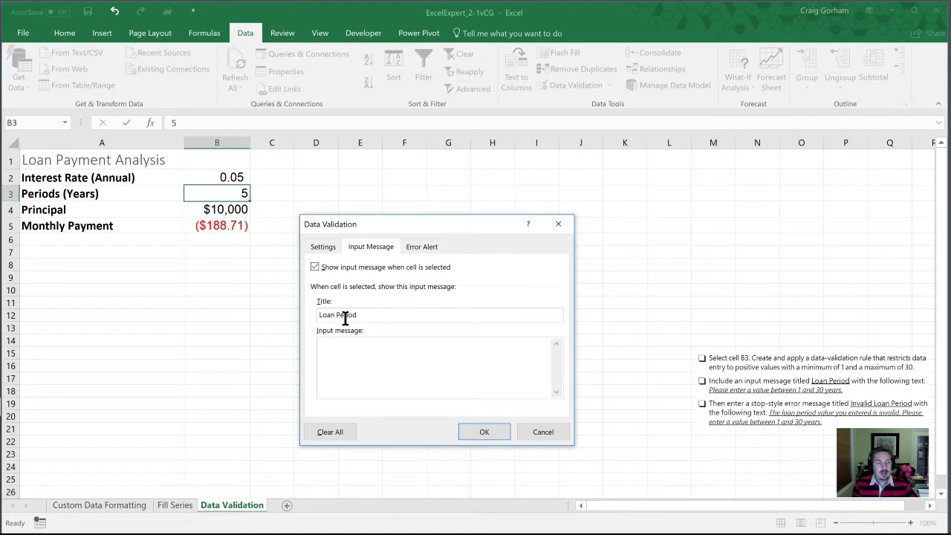
{"action": "type", "text": "Please enter a v"}
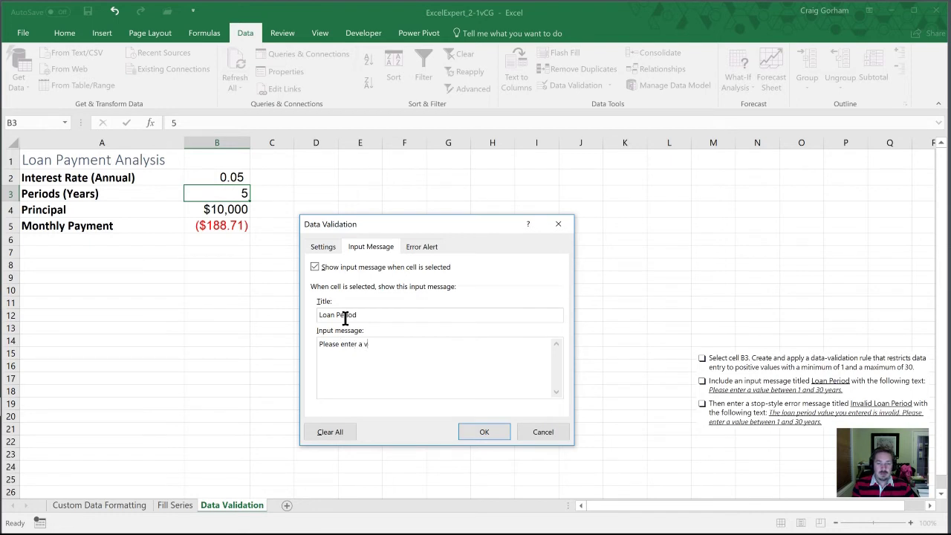
{"action": "type", "text": "alue between "}
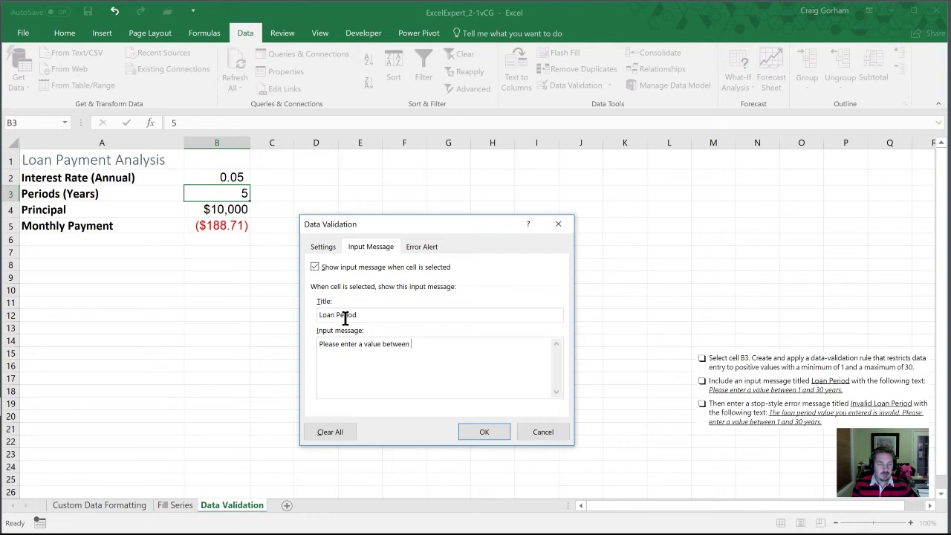
{"action": "type", "text": "1 and 30 "}
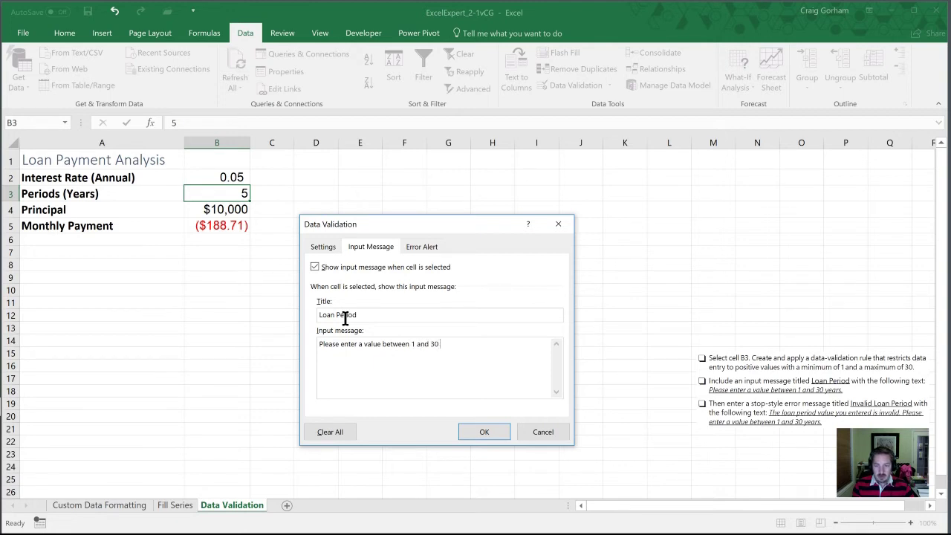
{"action": "type", "text": "years"}
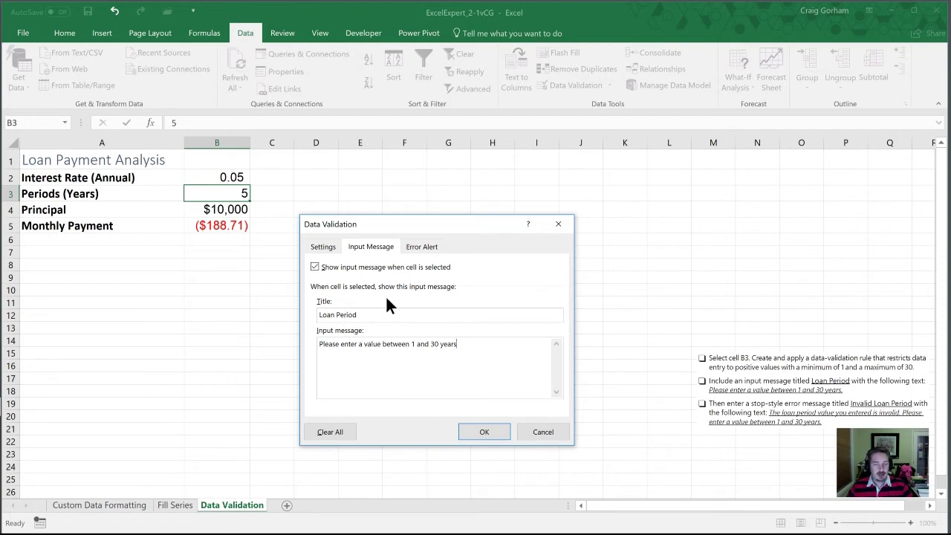
- Add a Stop alert titled 'Invalid loan period' with the pasted 1-to-30-years message, then recheck the criteria
{"action": "left_click", "coordinate": [416, 249]}
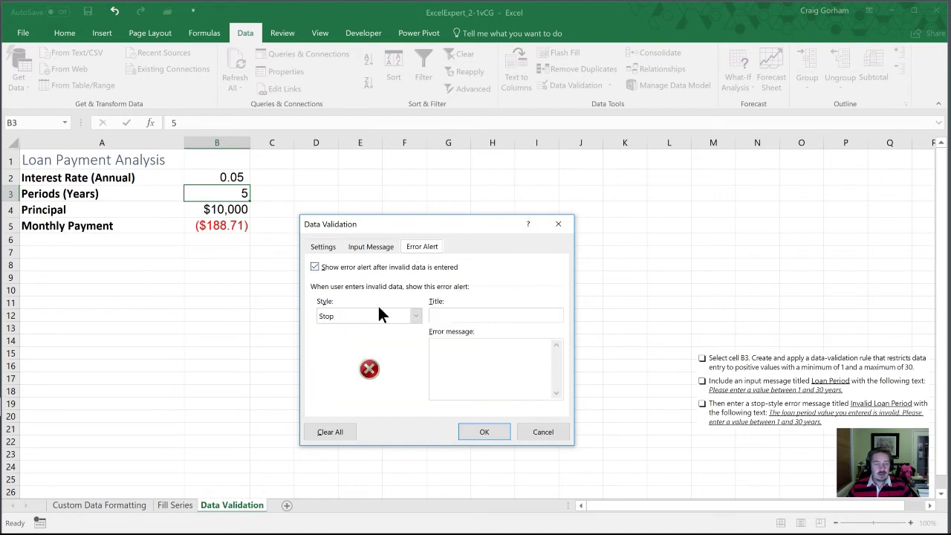
{"action": "left_click", "coordinate": [445, 316]}
{"action": "type", "text": "Inva"}
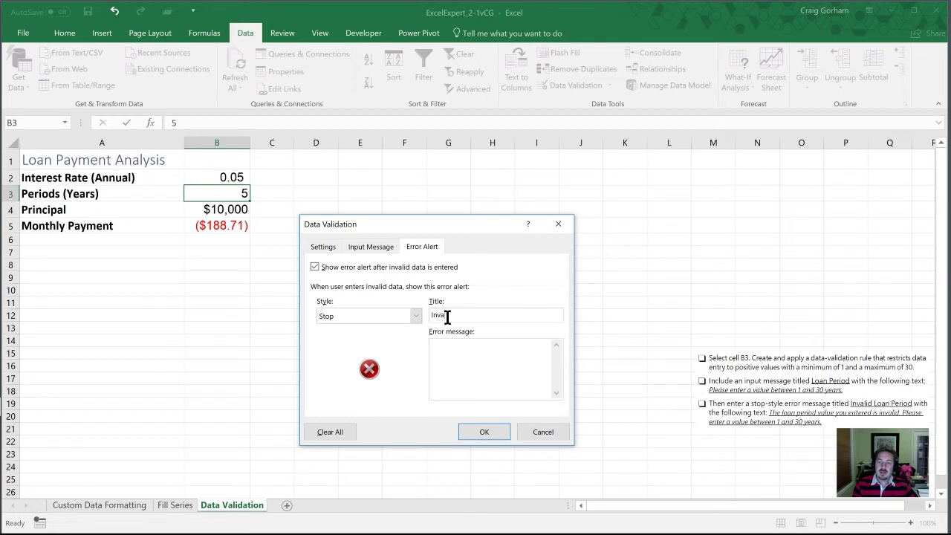
{"action": "type", "text": "lid leas"}
{"action": "key", "text": "BackSpace"}
{"action": "key", "text": "BackSpace"}
{"action": "key", "text": "BackSpace"}
{"action": "type", "text": "oan"}
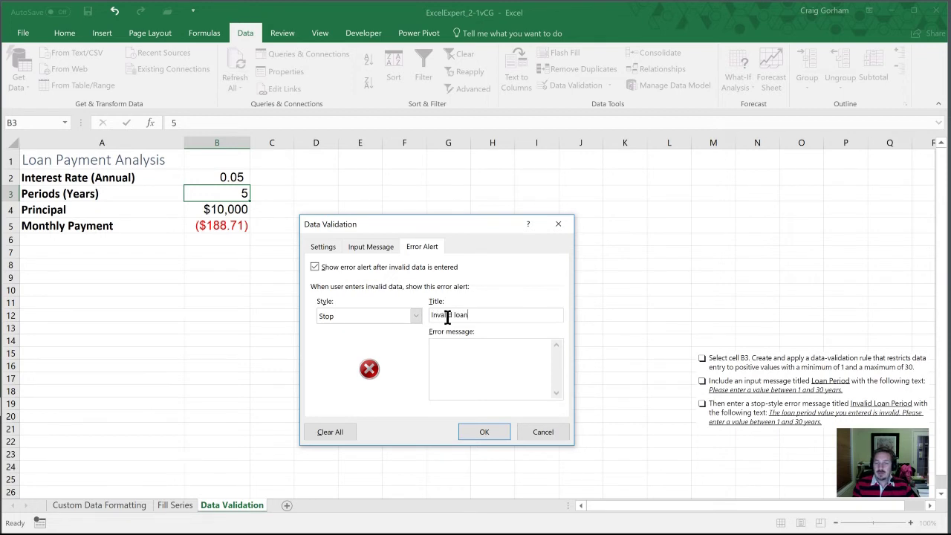
{"action": "type", "text": " period"}
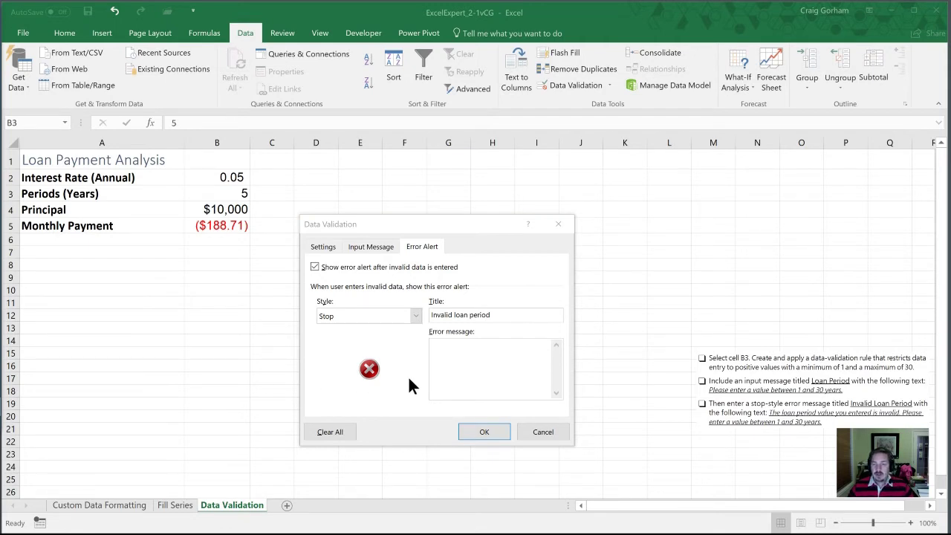
{"action": "left_click", "coordinate": [478, 353]}
{"action": "type", "text": "The loan period value you entered is invalid. Please enter a value between 1 and 30 years"}
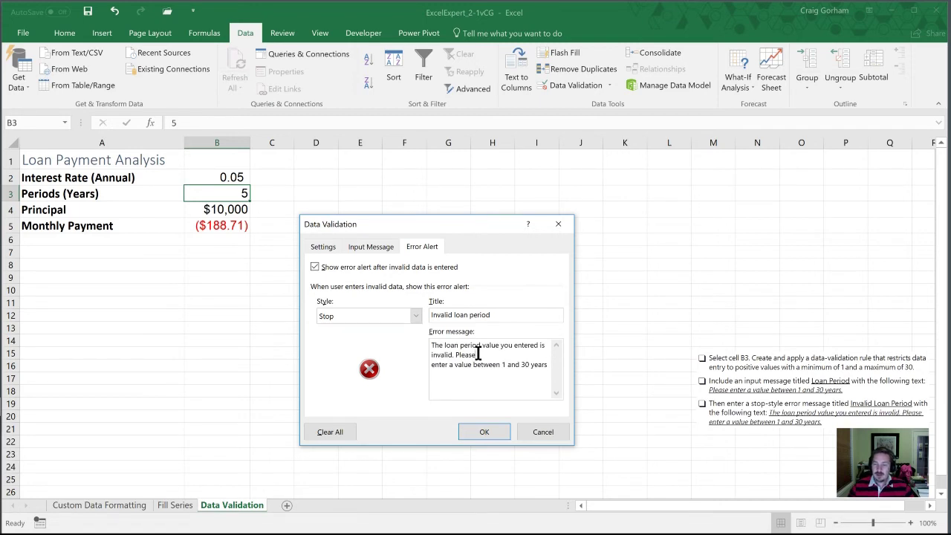
{"action": "key", "text": "BackSpace"}
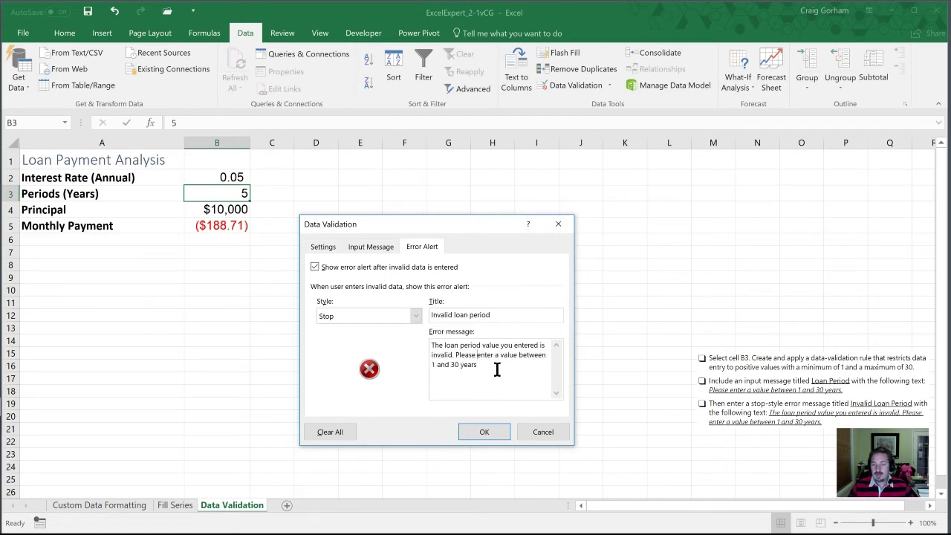
{"action": "left_click", "coordinate": [325, 247]}
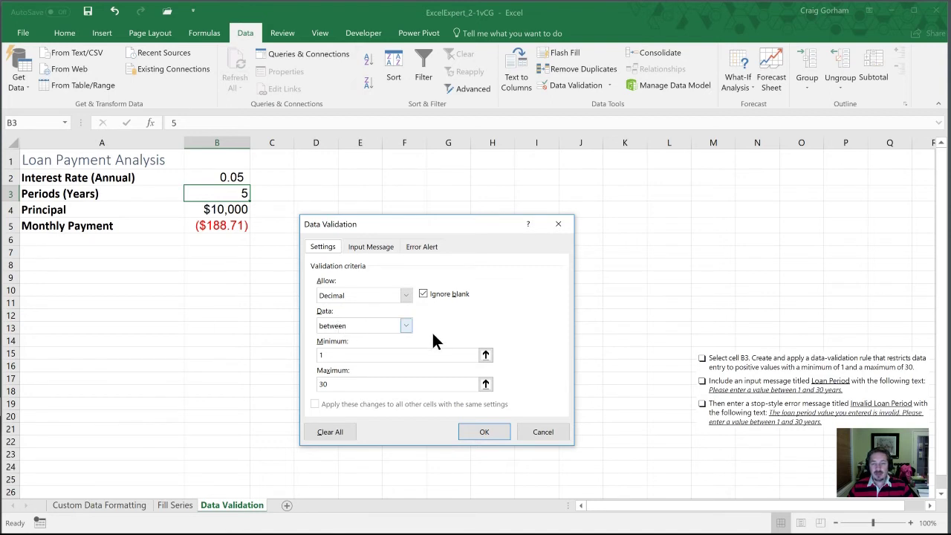
- Apply B3's rule and check the input messages shown for B2 and B3
{"action": "left_click", "coordinate": [483, 433]}
{"action": "left_click", "coordinate": [202, 190]}
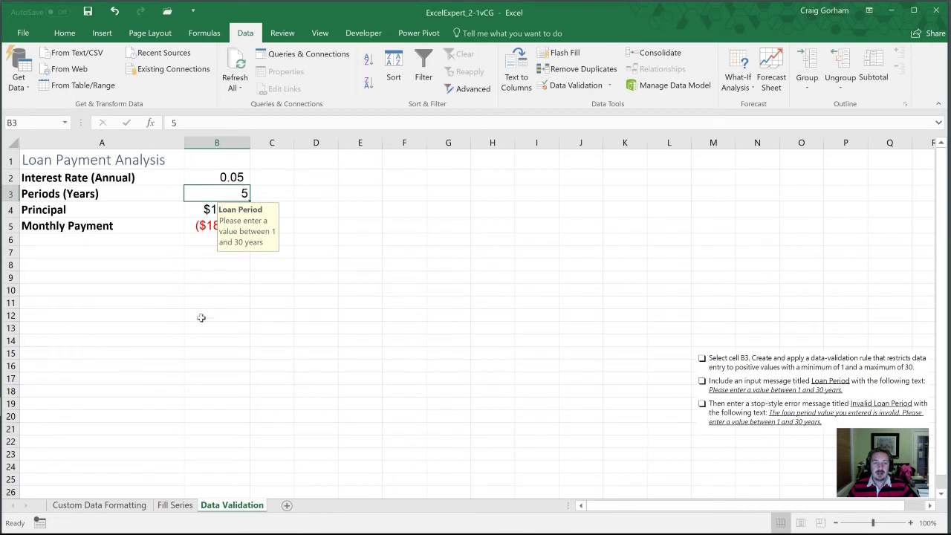
{"action": "left_click", "coordinate": [197, 315]}
{"action": "left_click", "coordinate": [211, 180]}
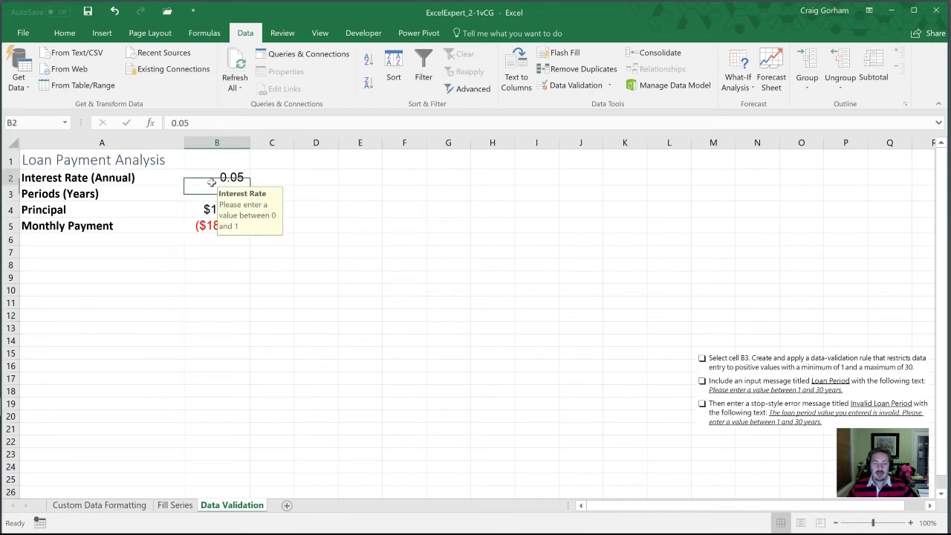
{"action": "left_click", "coordinate": [205, 193]}
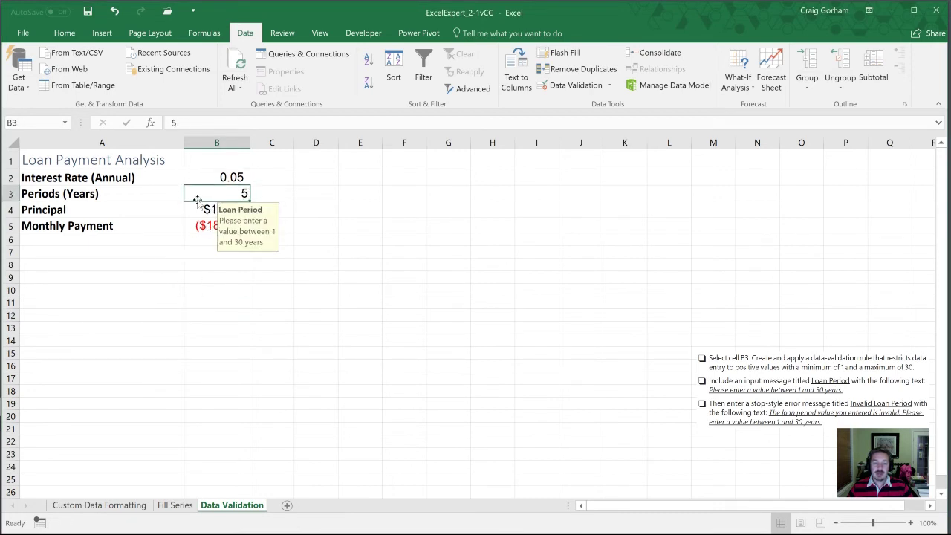
- Let the stop alert reject 0 in B3, then enter 12.5 years
{"action": "type", "text": "0"}
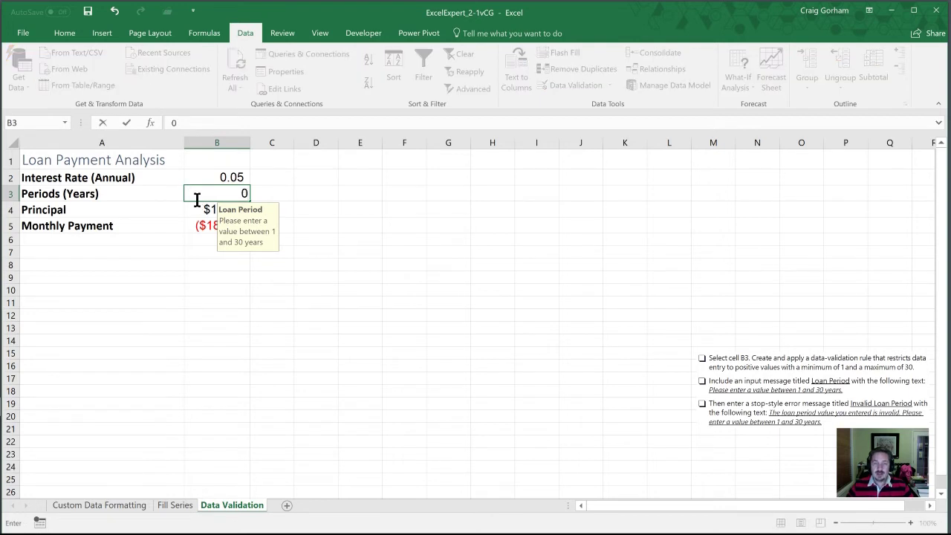
{"action": "key", "text": "Return"}
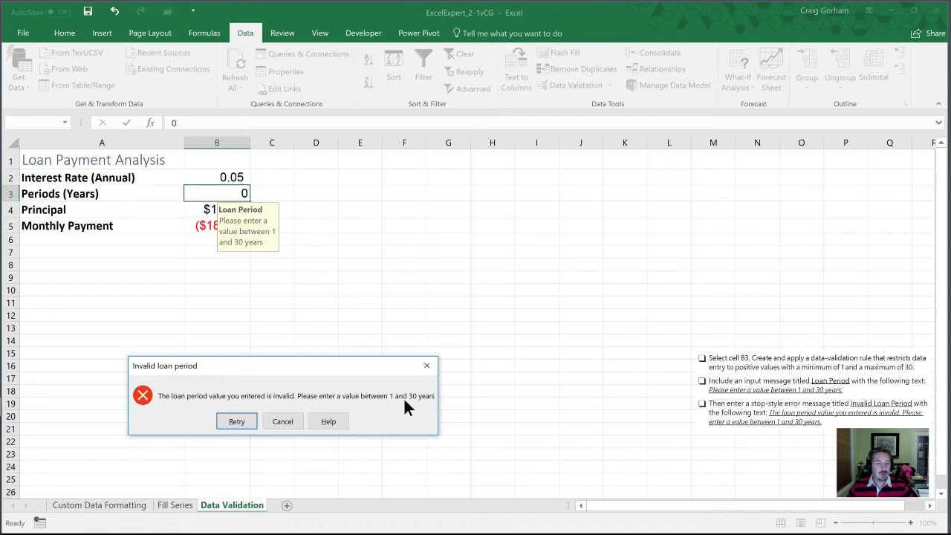
{"action": "left_click", "coordinate": [238, 421]}
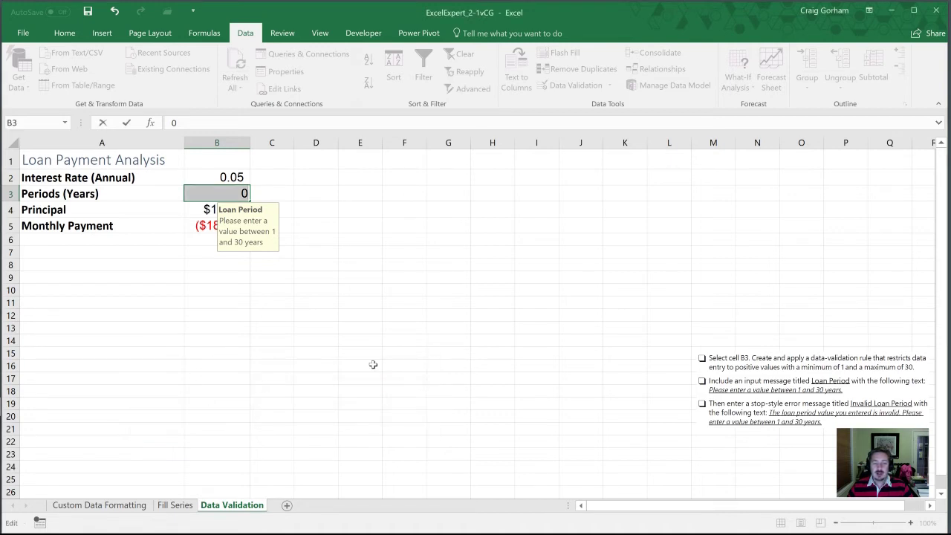
{"action": "type", "text": "12.5"}
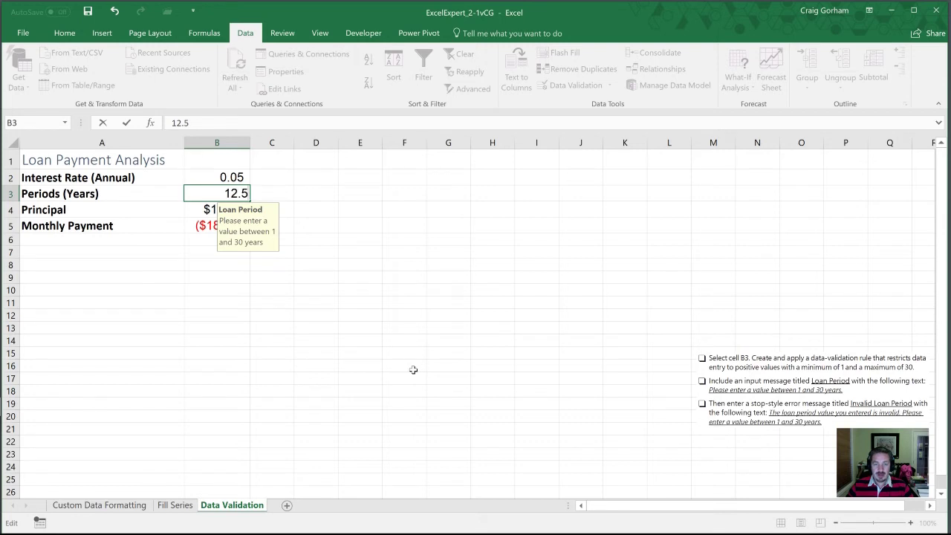
{"action": "key", "text": "Return"}
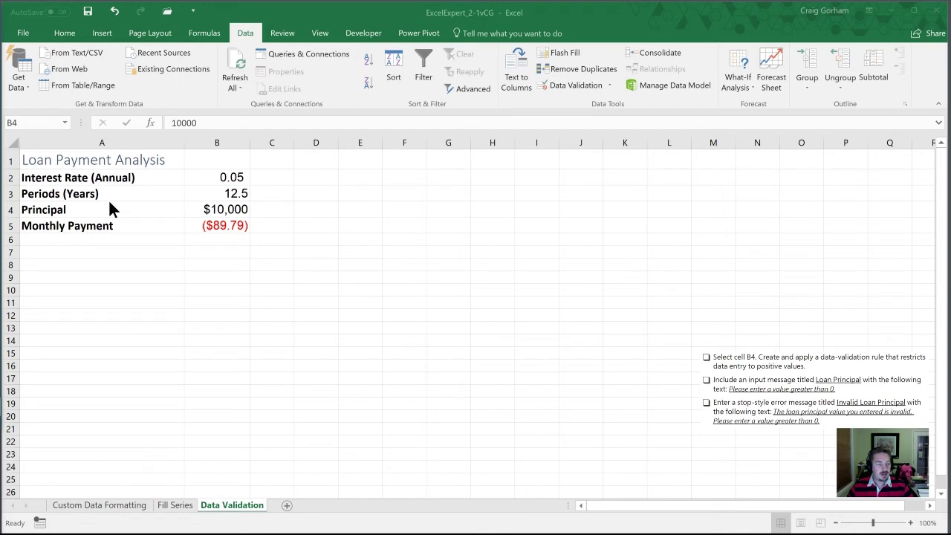
- Select B4 and limit it to Whole numbers greater than 0 via Data Validation
{"action": "left_click", "coordinate": [218, 210]}
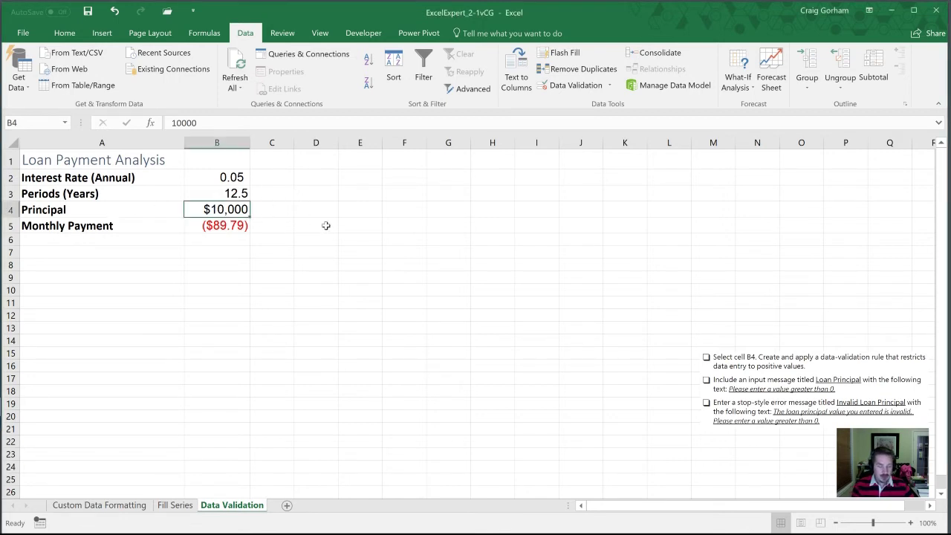
{"action": "key", "text": "alt+a"}
{"action": "key", "text": "alt+a"}
{"action": "key", "text": "v"}
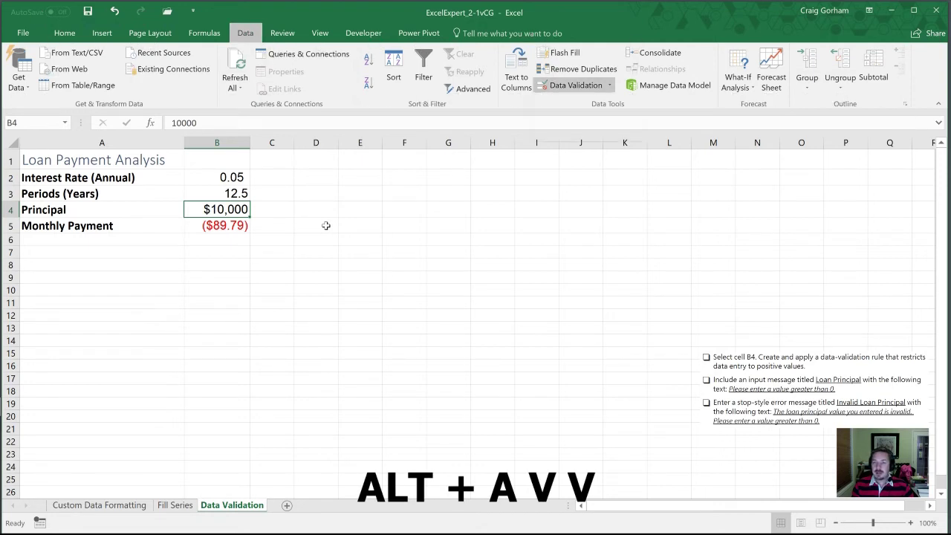
{"action": "key", "text": "v"}
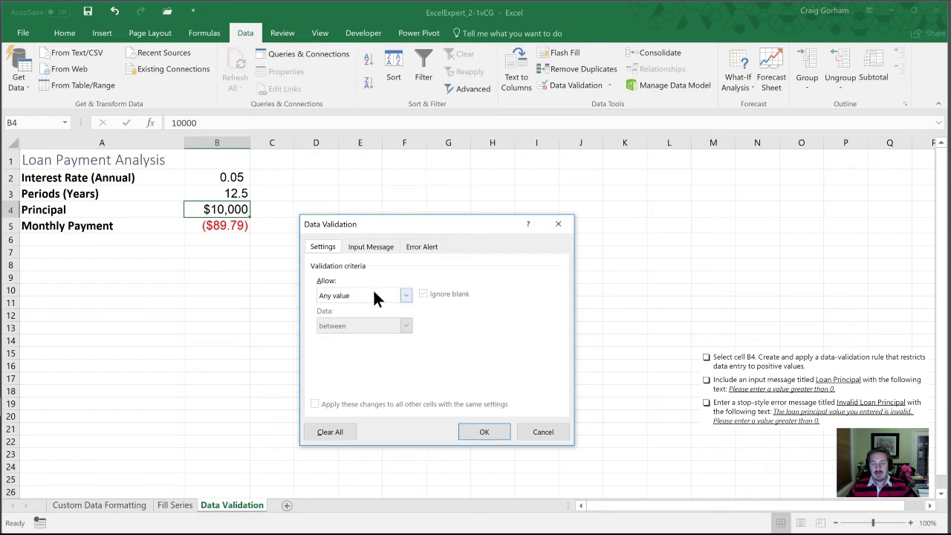
{"action": "left_click", "coordinate": [406, 295]}
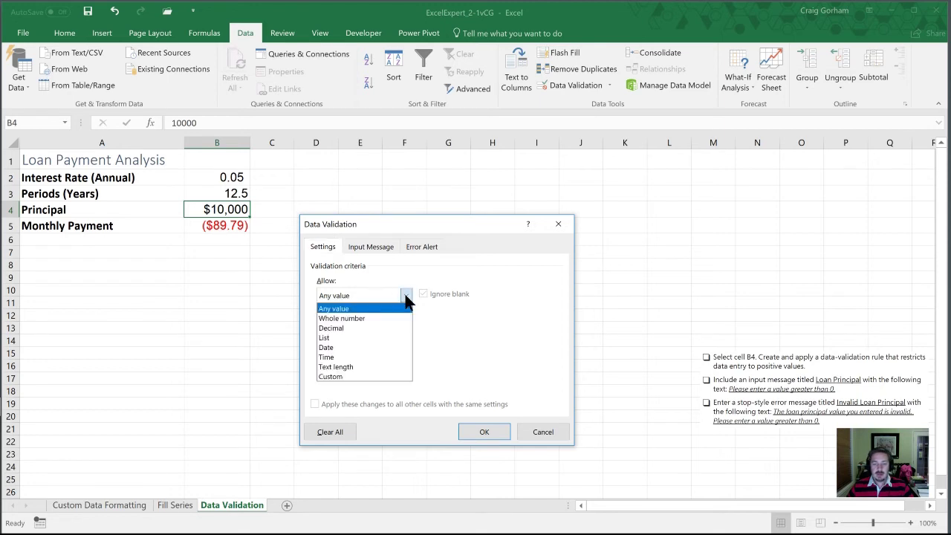
{"action": "left_click", "coordinate": [361, 319]}
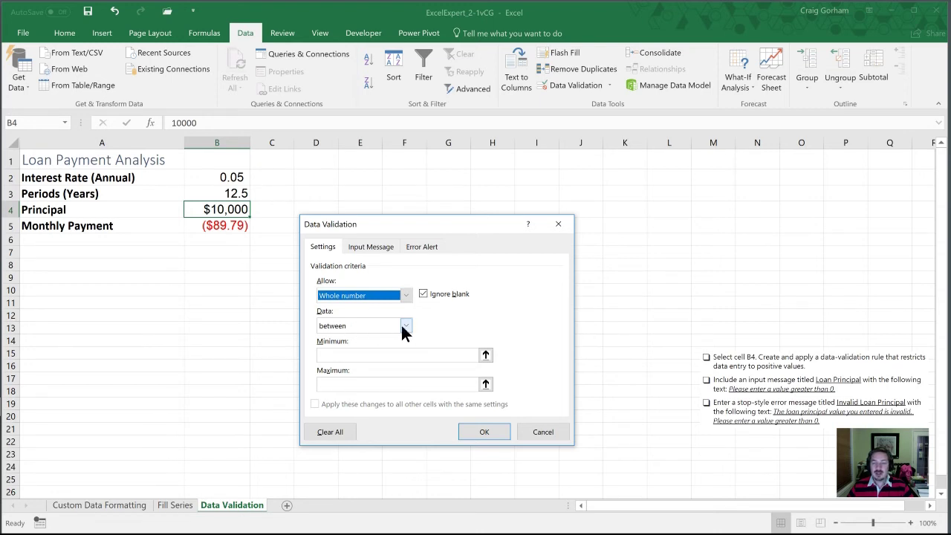
{"action": "left_click", "coordinate": [403, 325]}
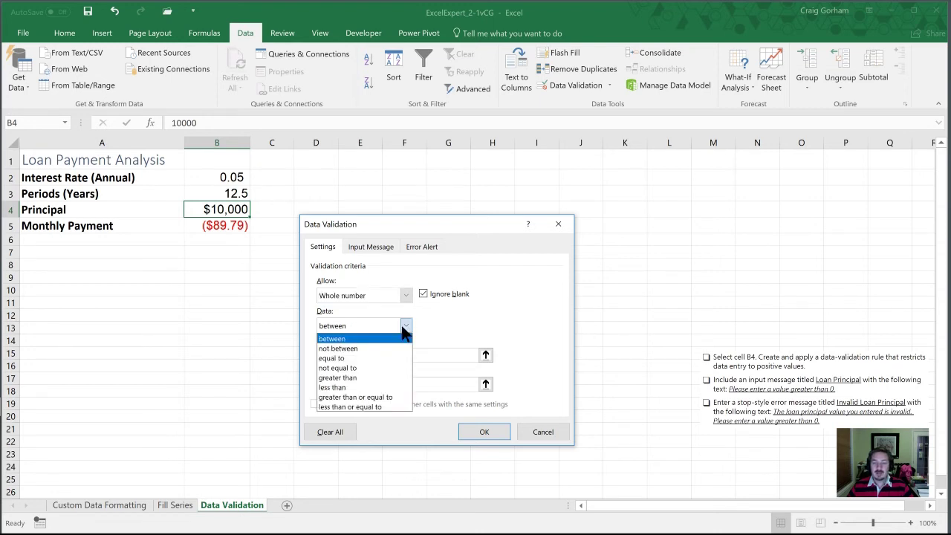
{"action": "left_click", "coordinate": [362, 378]}
{"action": "left_click", "coordinate": [336, 354]}
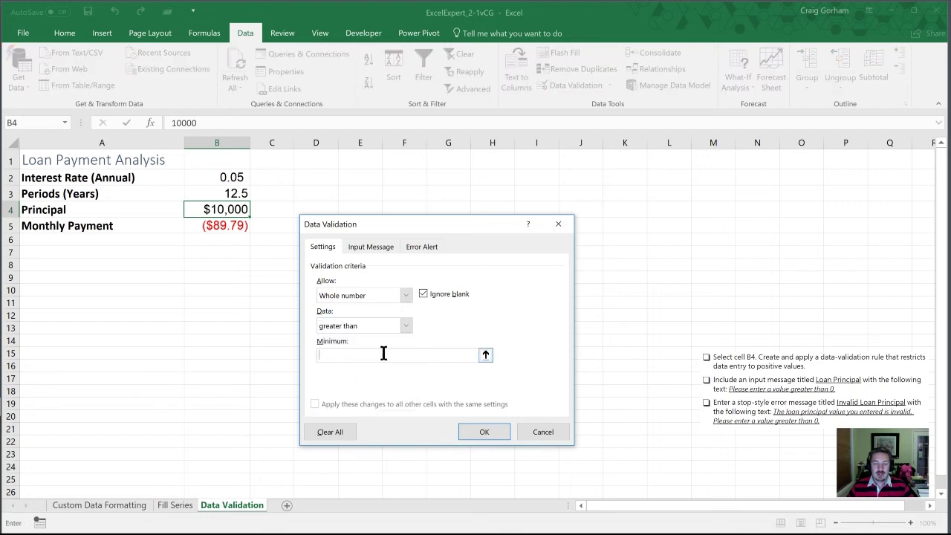
{"action": "type", "text": "0"}
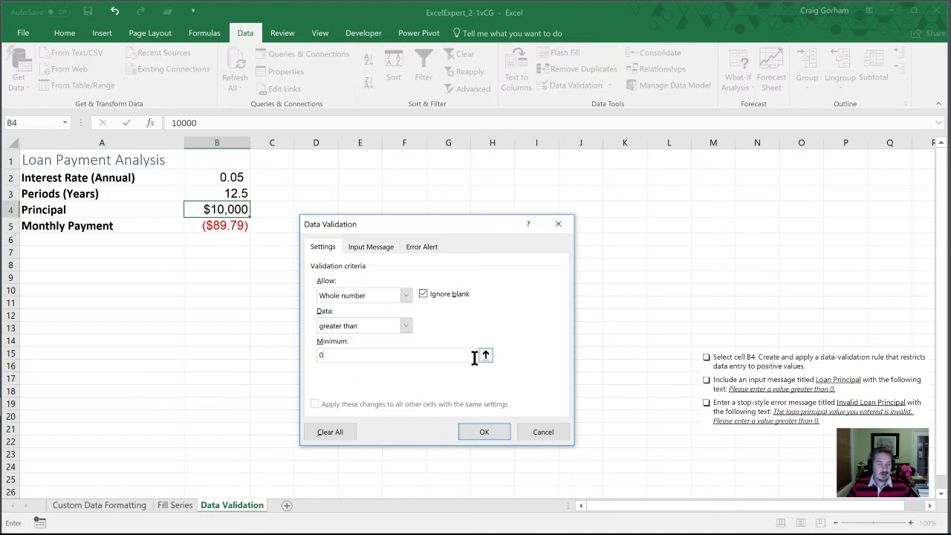
{"action": "left_click", "coordinate": [375, 246]}
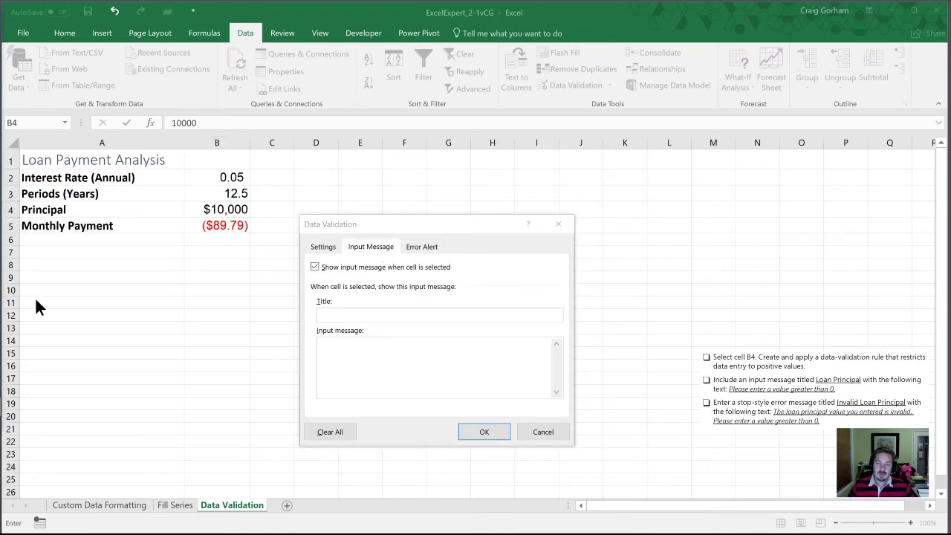
- Paste 'Loan Principal' as B4's input-message title and 'Please enter a value greater than 0.' as the message
{"action": "left_click", "coordinate": [363, 317]}
{"action": "type", "text": "Loan Principal"}
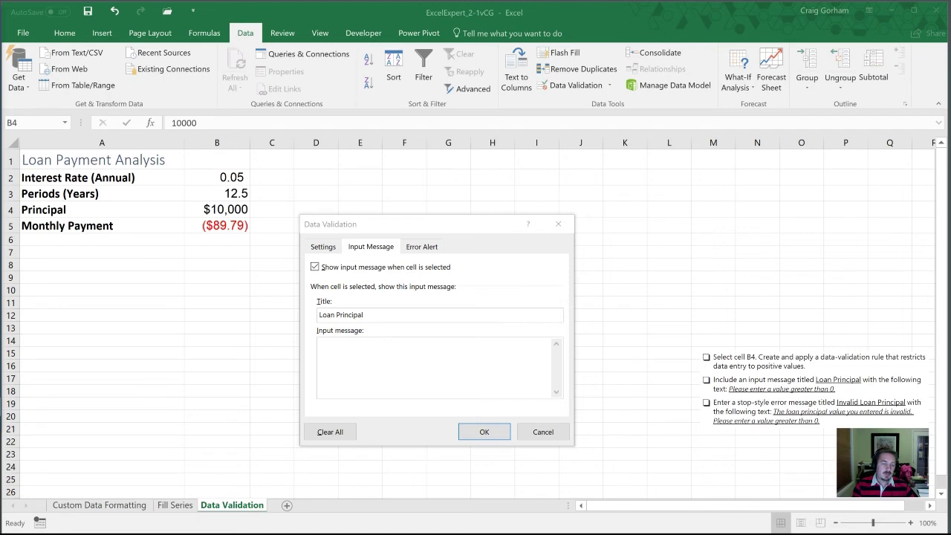
{"action": "left_click", "coordinate": [354, 355]}
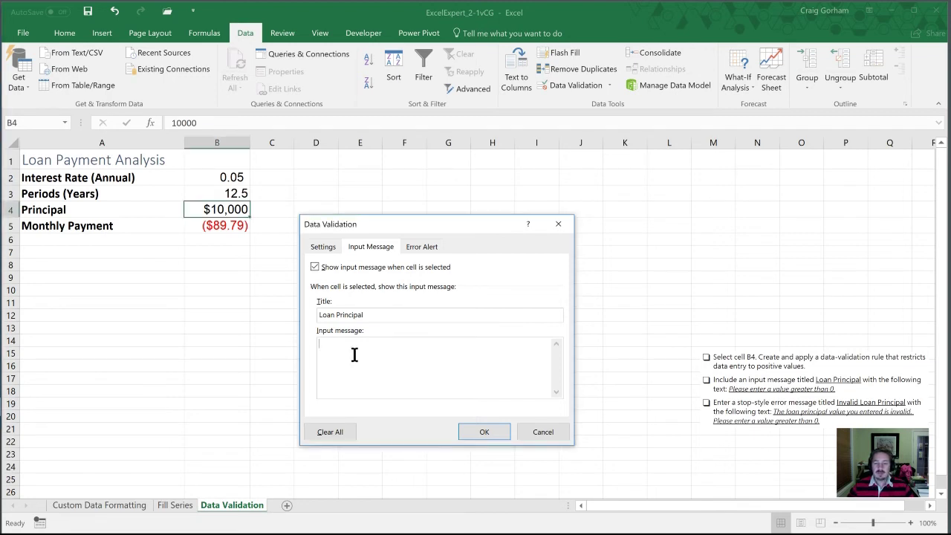
{"action": "type", "text": "Please enter a value greater than 0."}
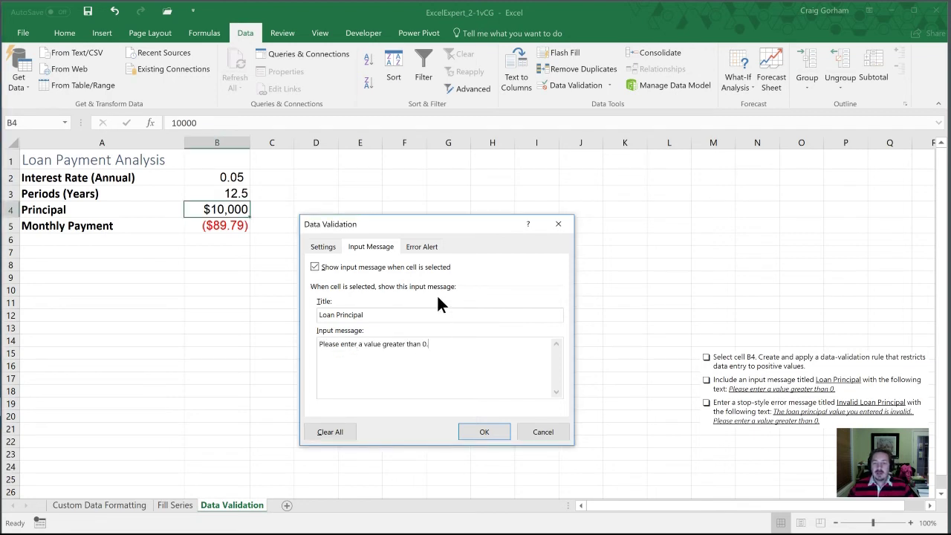
{"action": "left_click", "coordinate": [425, 250]}
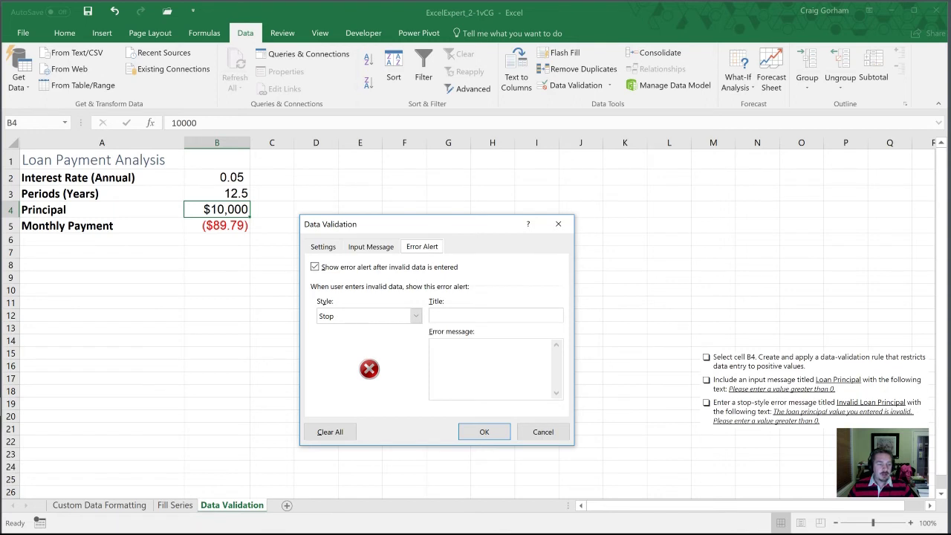
- Add a Stop alert titled 'Invalid Loan Principal' with a one-paragraph error message, then apply B4's rule
{"action": "key", "text": "alt+Tab"}
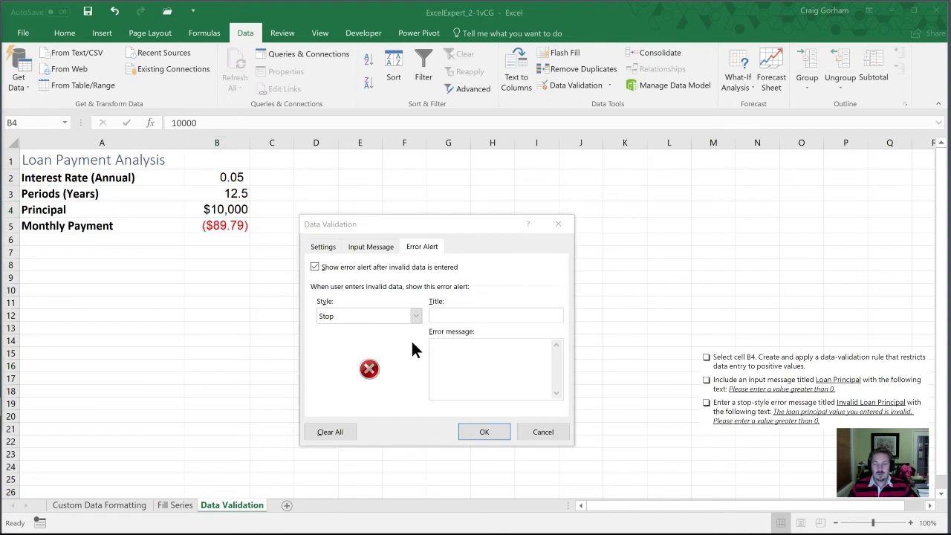
{"action": "left_click", "coordinate": [457, 315]}
{"action": "type", "text": "Invalid Loan Principal"}
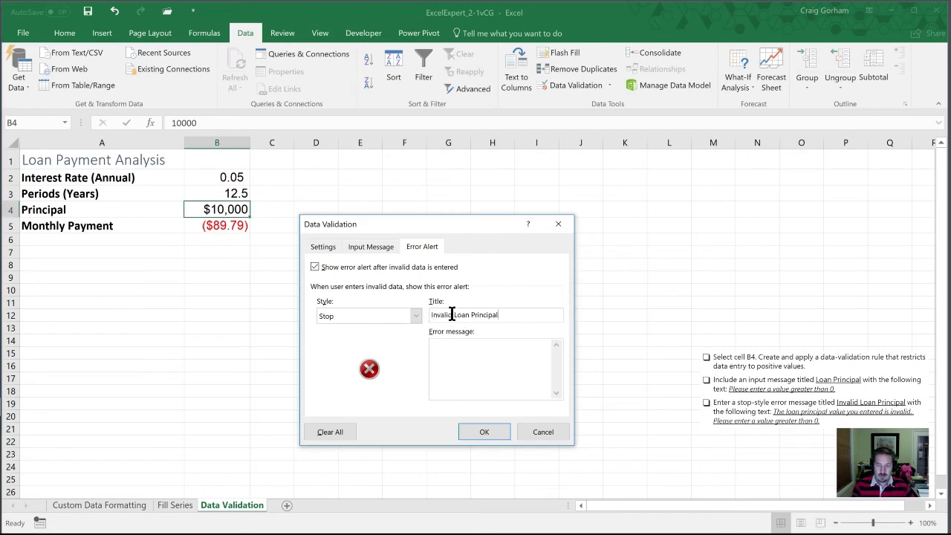
{"action": "key", "text": "alt+Tab"}
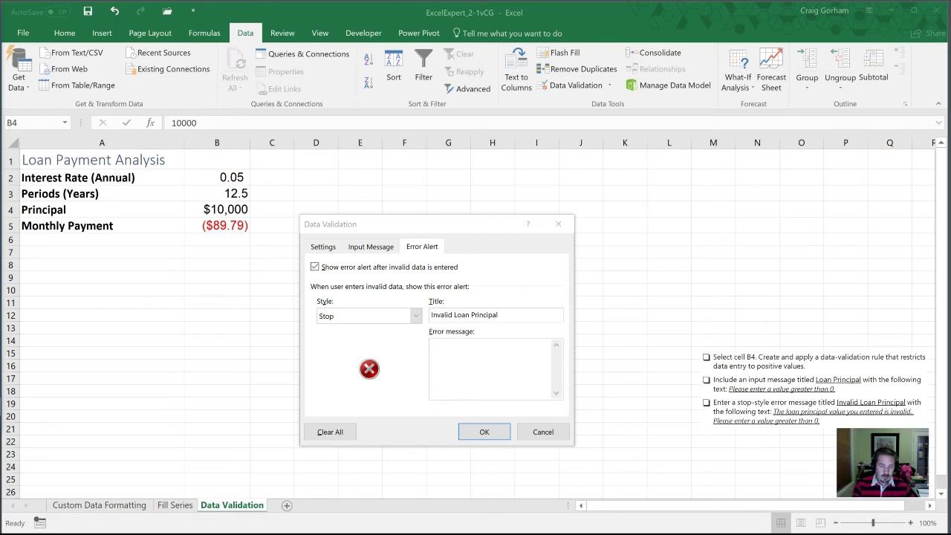
{"action": "left_click", "coordinate": [473, 356]}
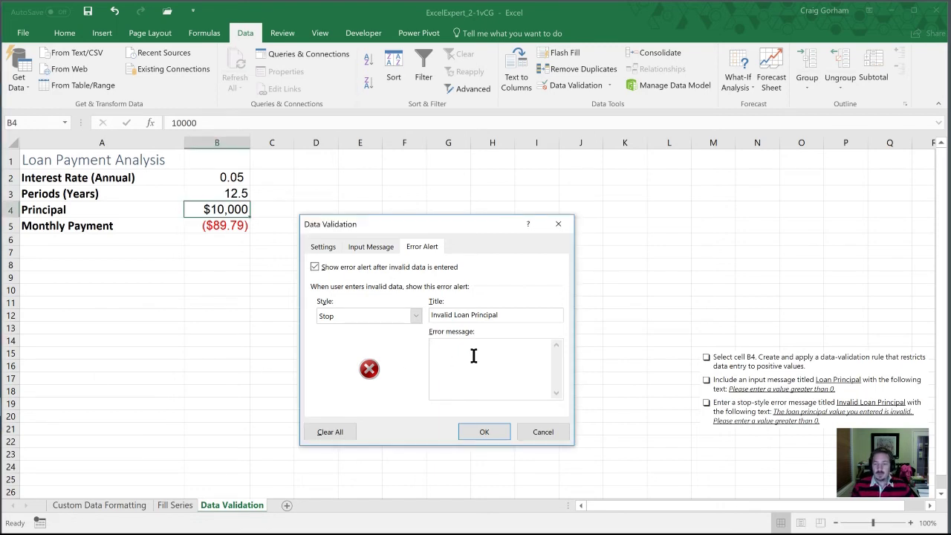
{"action": "type", "text": "The loan principal value you entered is invalid. Please enter a value greater than 0"}
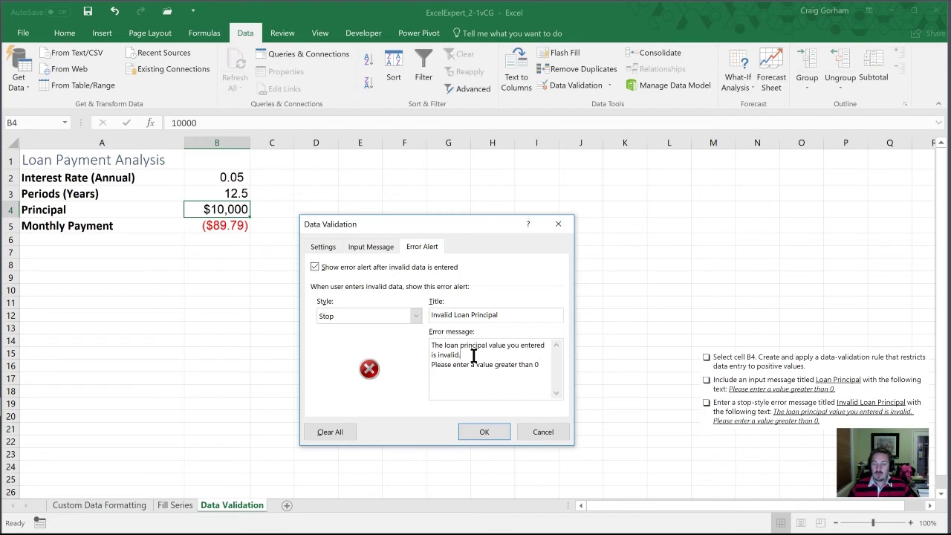
{"action": "key", "text": "Delete"}
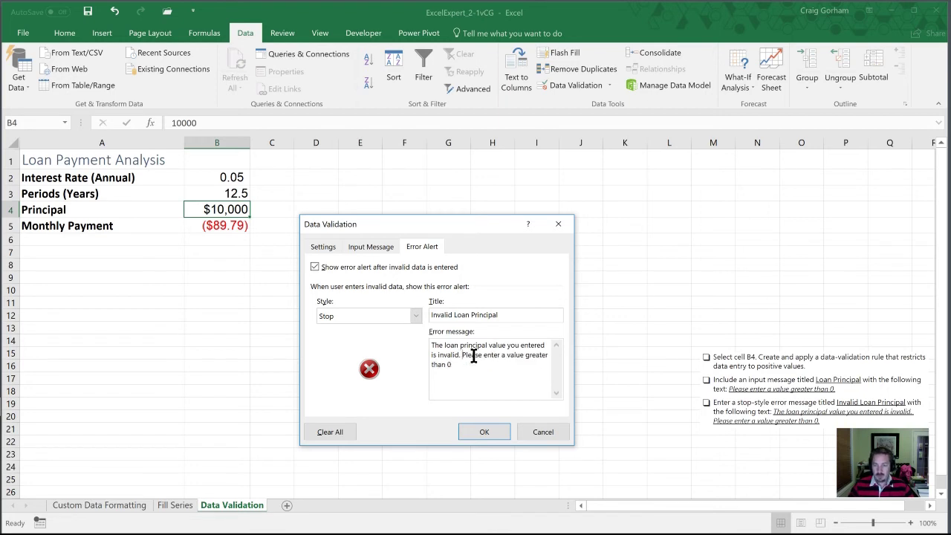
{"action": "left_click", "coordinate": [485, 433]}
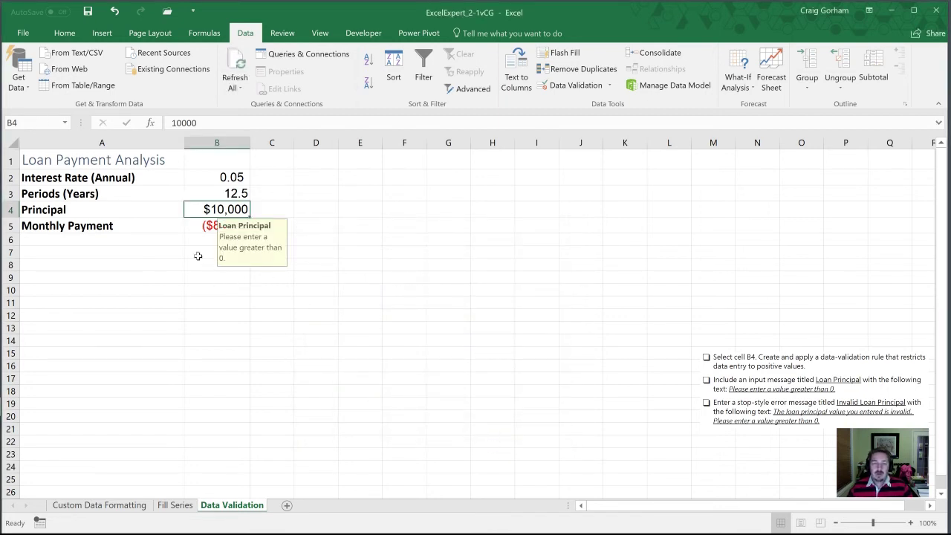
{"action": "left_click", "coordinate": [190, 221]}
{"action": "left_click", "coordinate": [199, 207]}
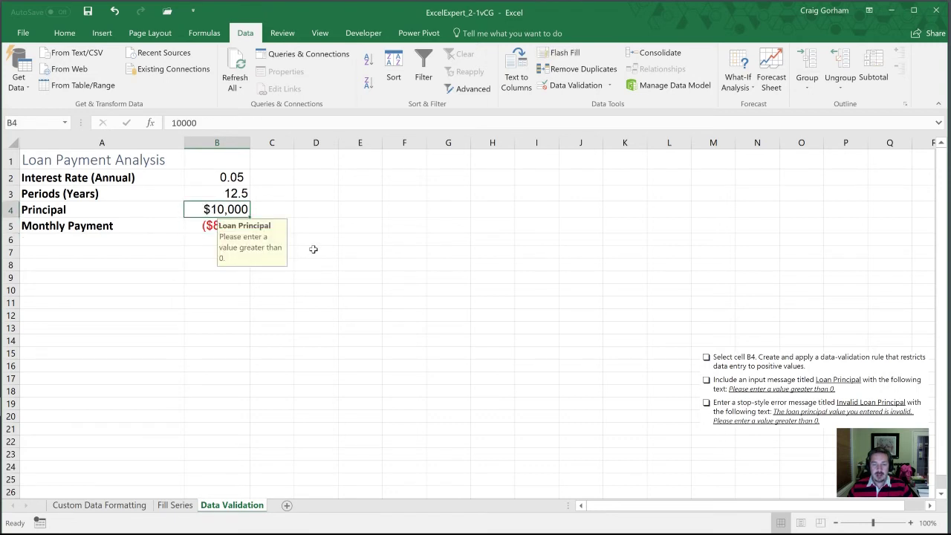
{"action": "type", "text": "-10"}
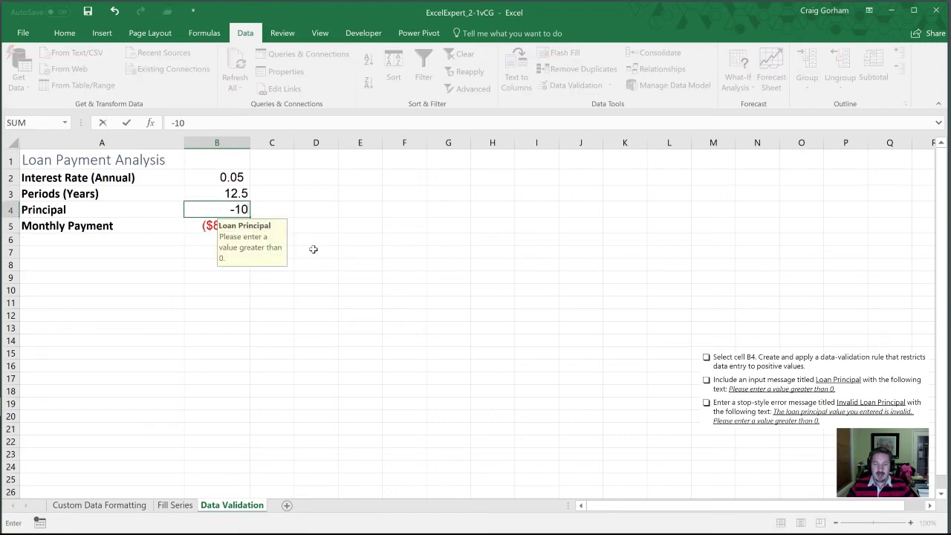
{"action": "key", "text": "Return"}
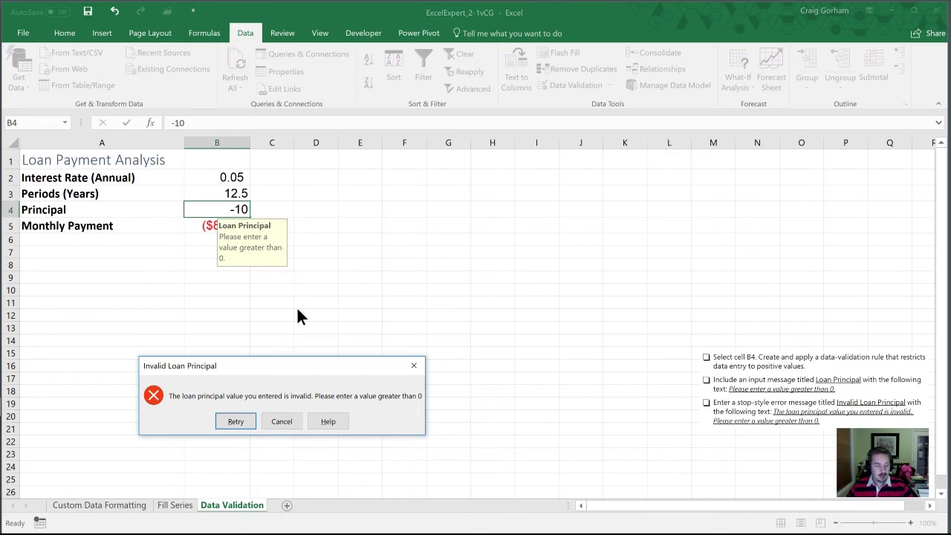
{"action": "left_click", "coordinate": [234, 421]}
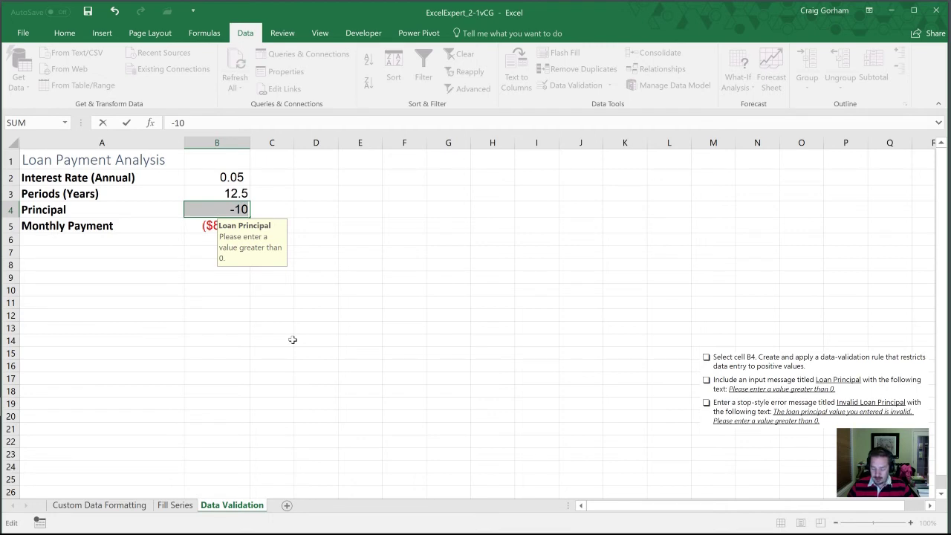
{"action": "type", "text": "10000"}
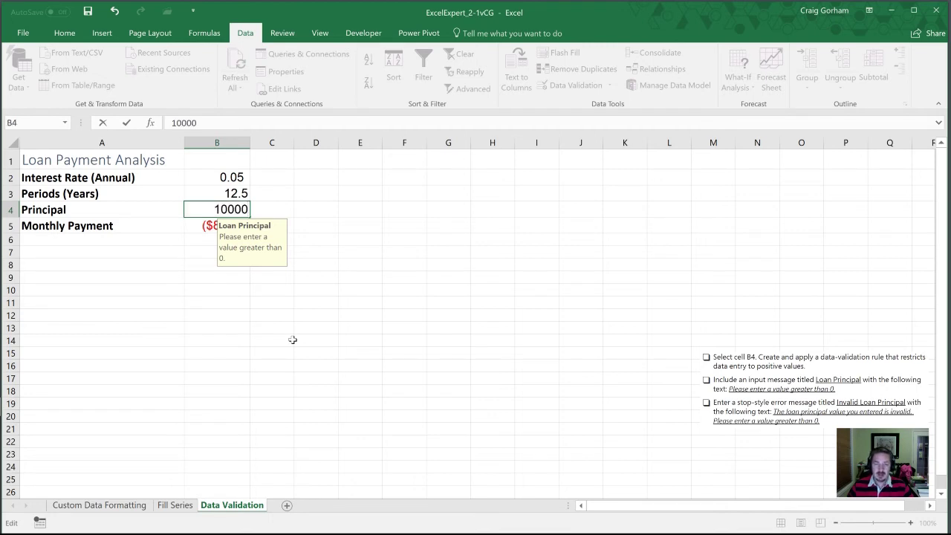
{"action": "key", "text": "Return"}
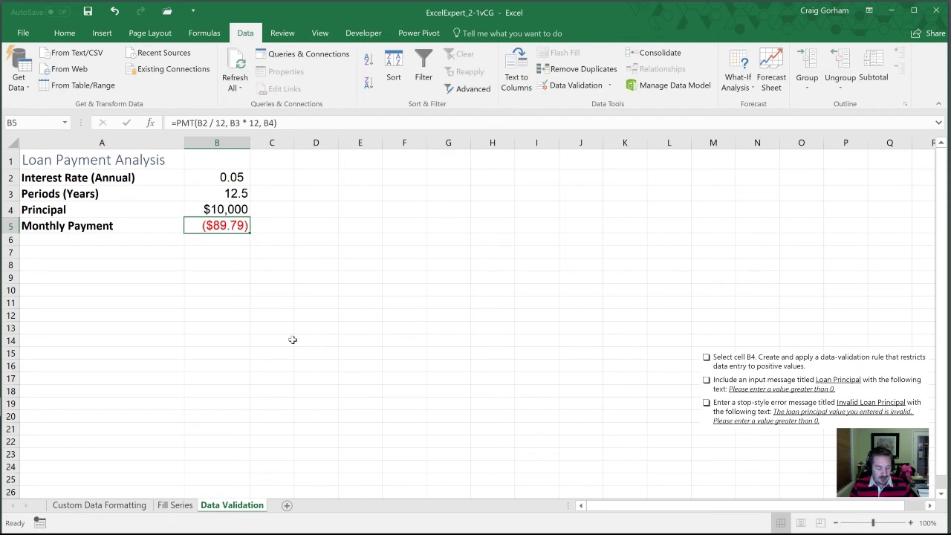
- Open Data Validation for B5 via Alt+A+V and try Whole number as the allowed type
{"action": "key", "text": "alt"}
{"action": "key", "text": "a"}
{"action": "key", "text": "v"}
{"action": "key", "text": "v"}
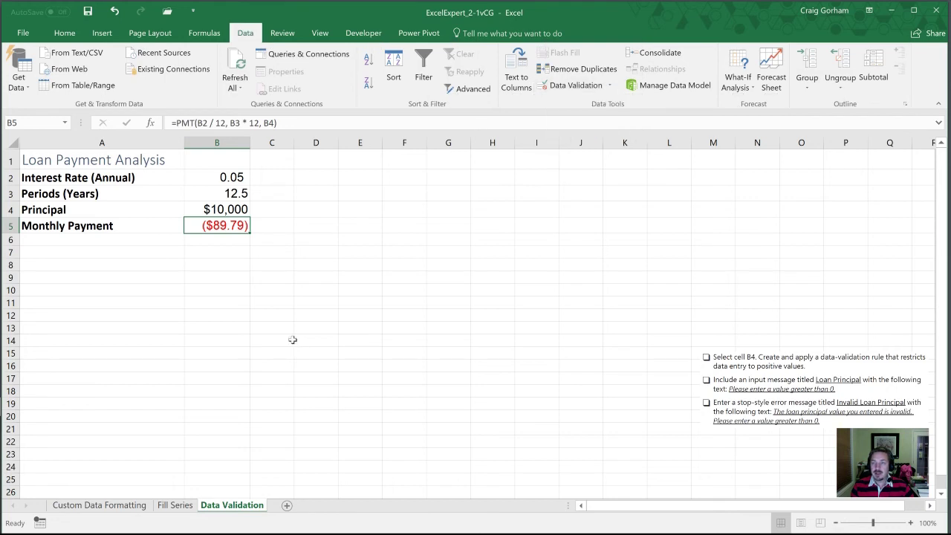
{"action": "left_click", "coordinate": [327, 247]}
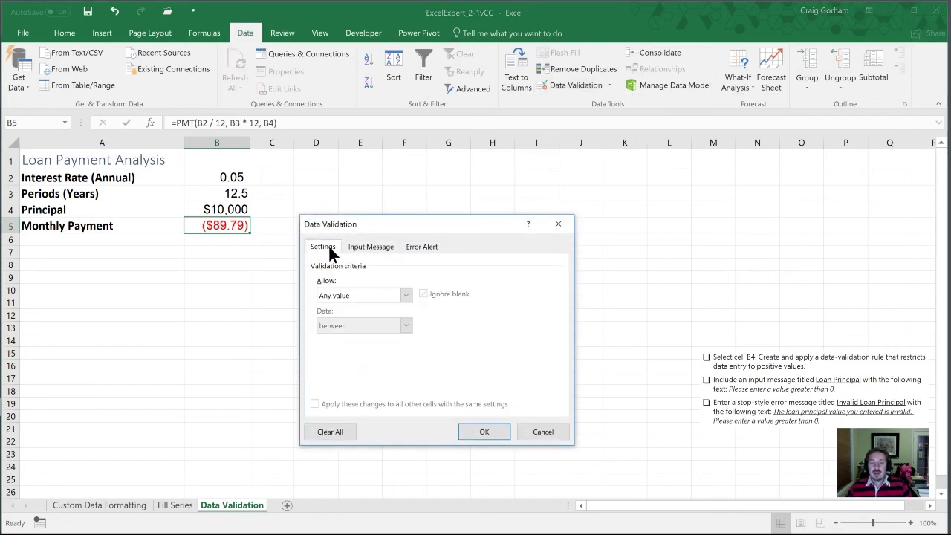
{"action": "left_click", "coordinate": [407, 296]}
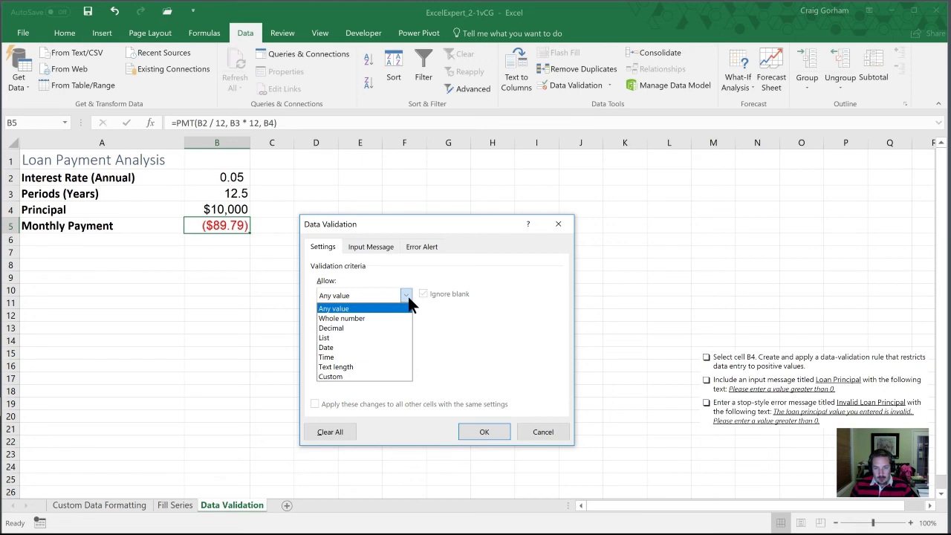
{"action": "left_click", "coordinate": [359, 318]}
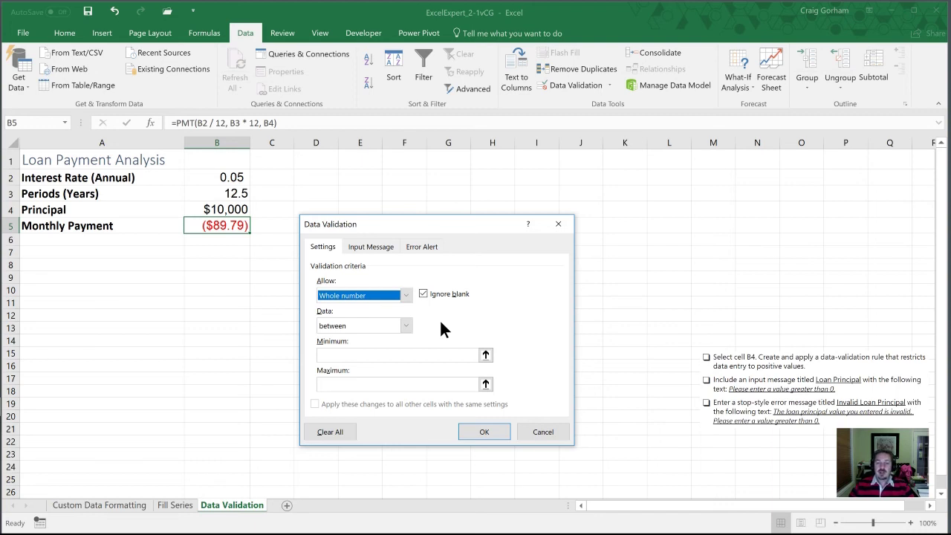
- Keep the between comparison and switch the allowed type to Decimal
{"action": "left_click", "coordinate": [389, 326]}
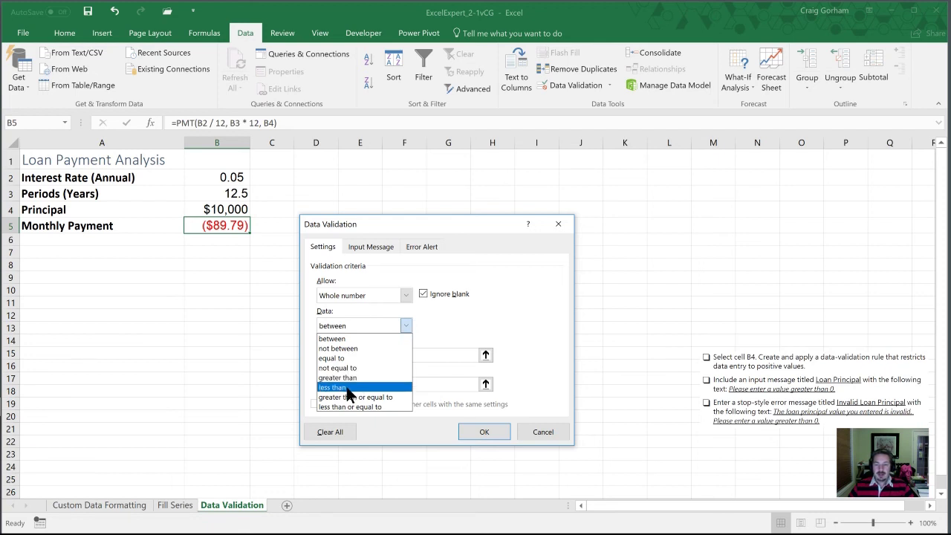
{"action": "left_click", "coordinate": [448, 326]}
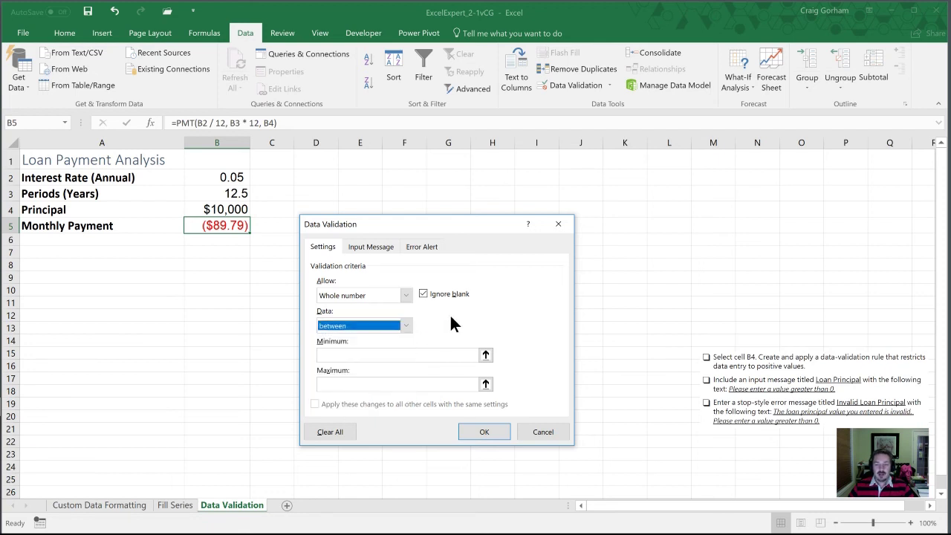
{"action": "left_click", "coordinate": [405, 294]}
{"action": "left_click", "coordinate": [367, 326]}
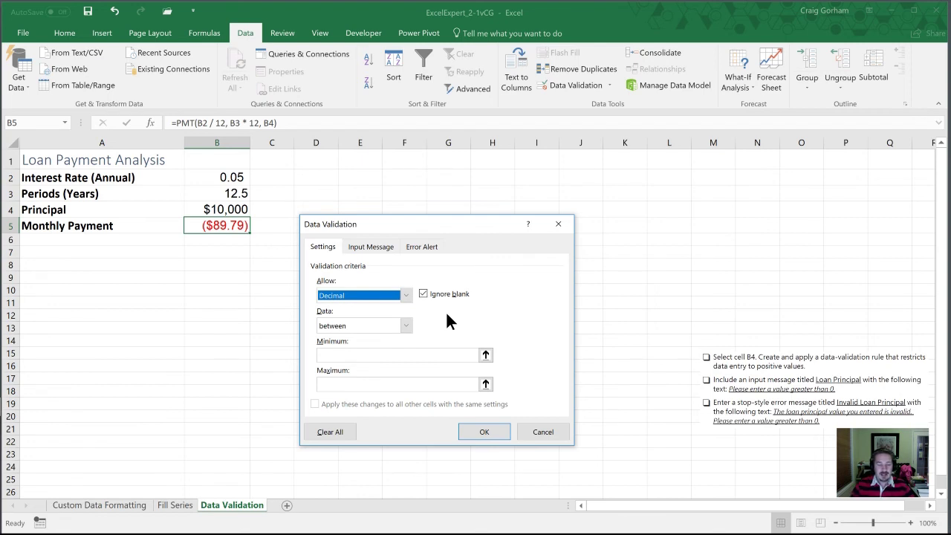
{"action": "left_click", "coordinate": [400, 296]}
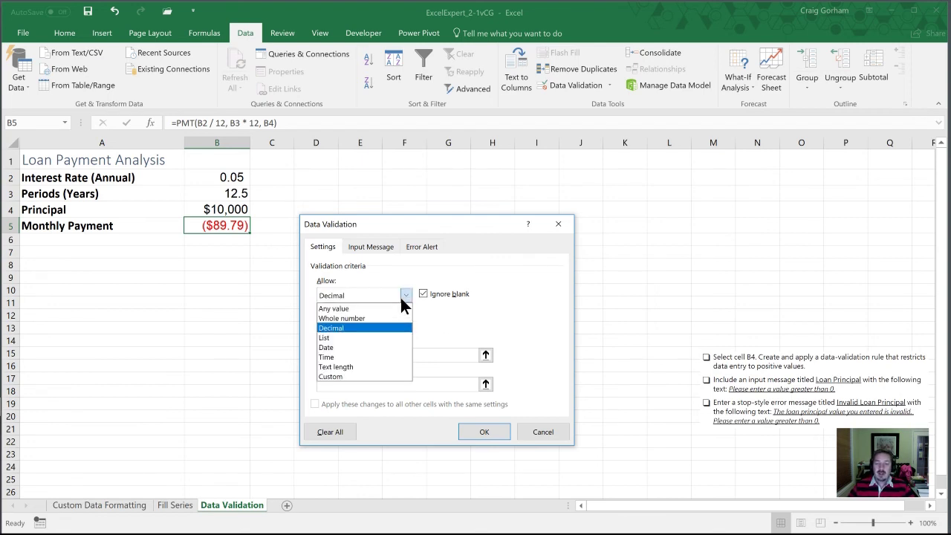
- Allow a List for B5 with source =$K$5:$K$14, dragged from the sheet
{"action": "left_click", "coordinate": [355, 338]}
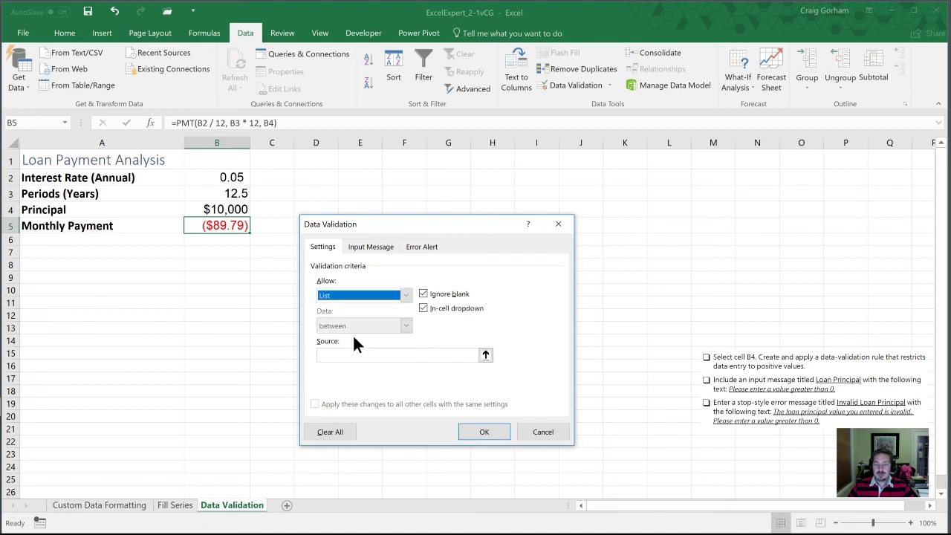
{"action": "left_click", "coordinate": [485, 355]}
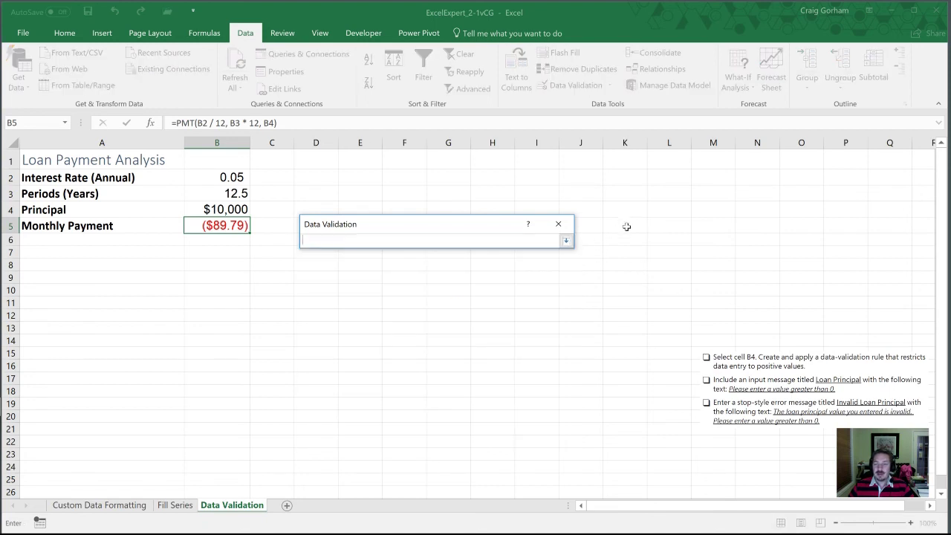
{"action": "left_click", "coordinate": [635, 228]}
{"action": "left_click_drag", "start_coordinate": [636, 229], "coordinate": [632, 329]}
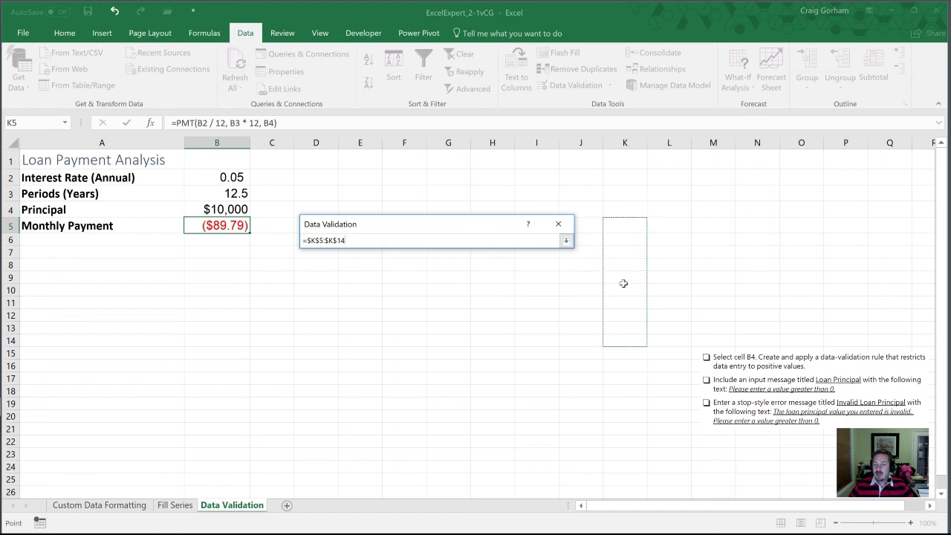
{"action": "left_click", "coordinate": [566, 242]}
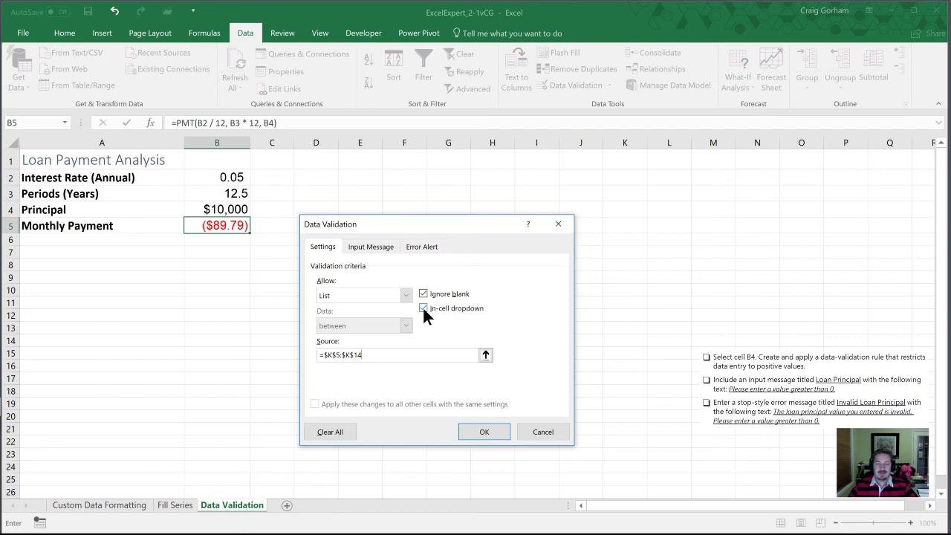
{"action": "left_click", "coordinate": [405, 294]}
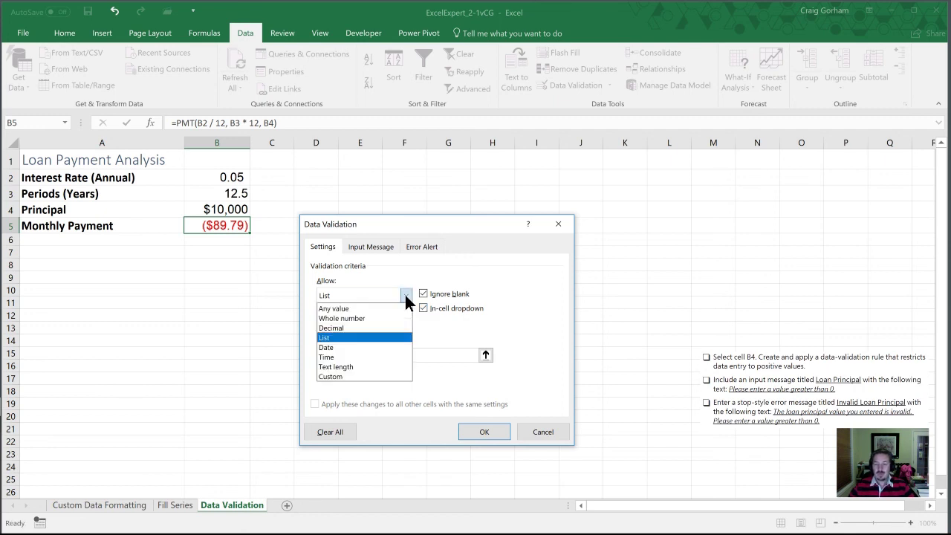
- Pick Custom in the Allow list so B5's rule uses the formula =$K$5:$K$14
{"action": "left_click", "coordinate": [348, 376]}
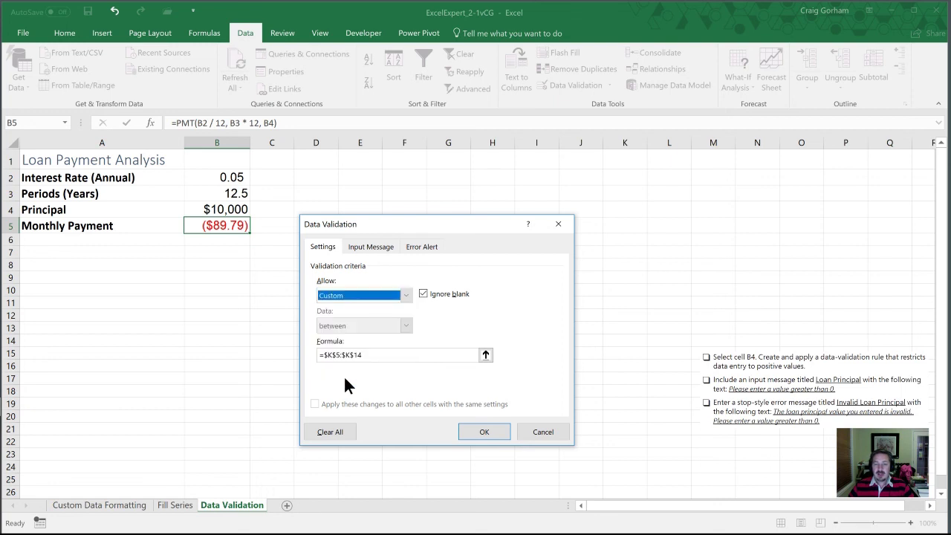